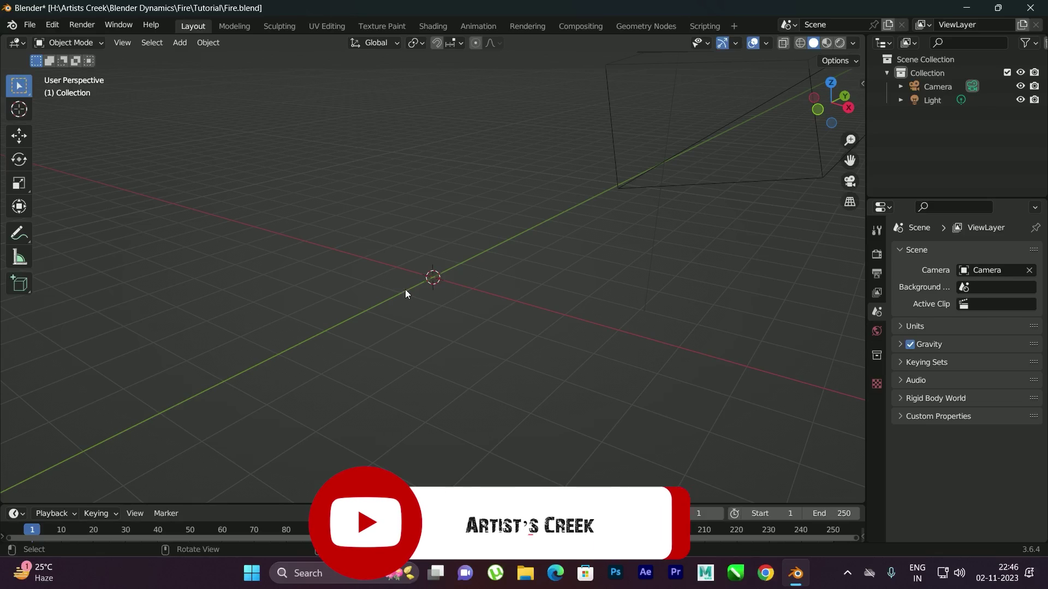
Add a torus mesh at the origin.
middle_click_drag(405, 294, 408, 289)
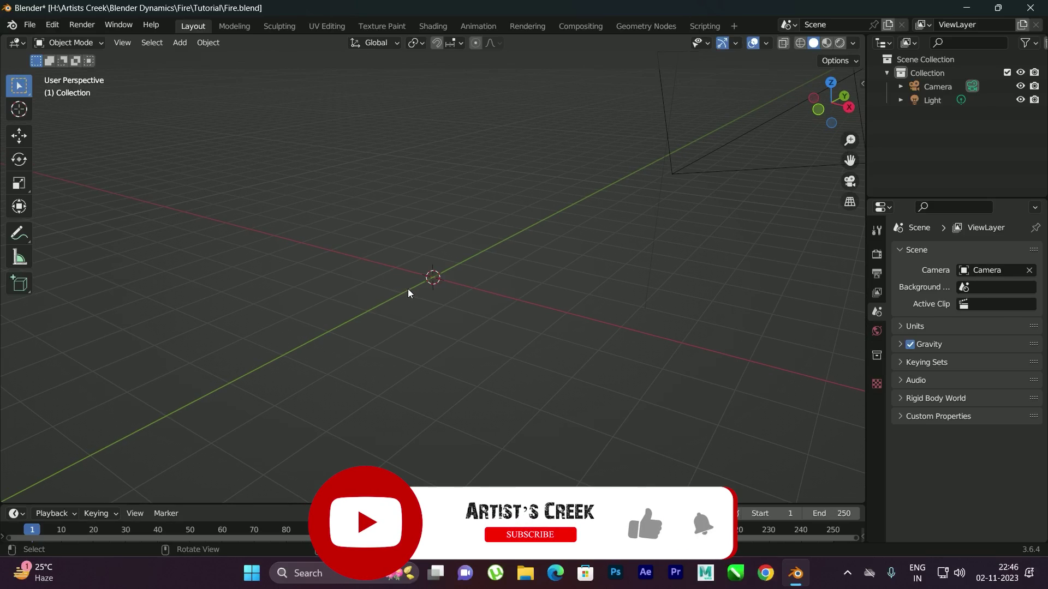
key("shift+a")
left_click(487, 374)
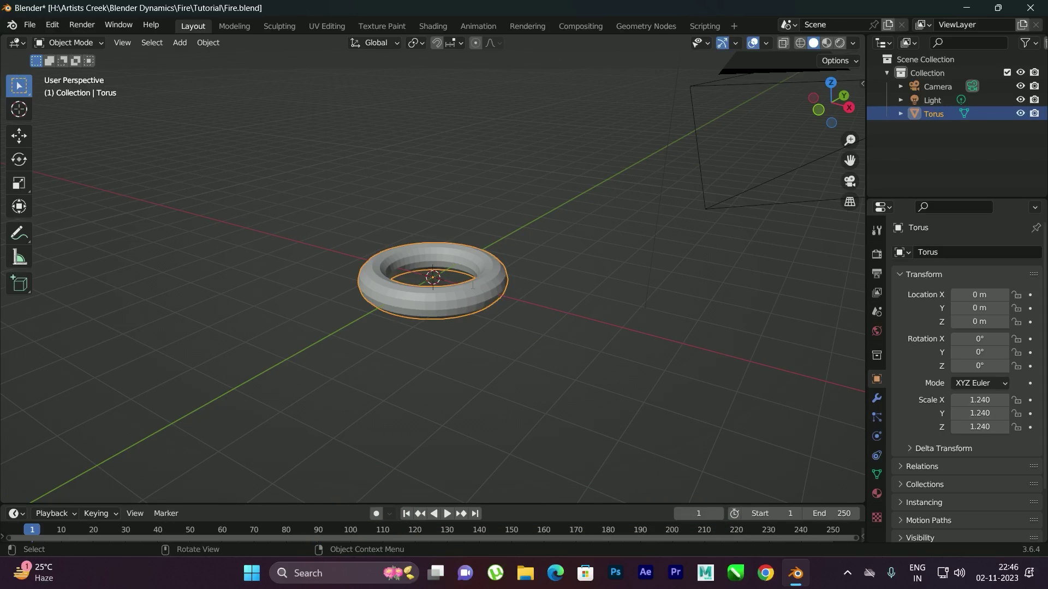
Run Quick Smoke on the torus to make it a smoke source inside a domain.
key("F3")
type("quic")
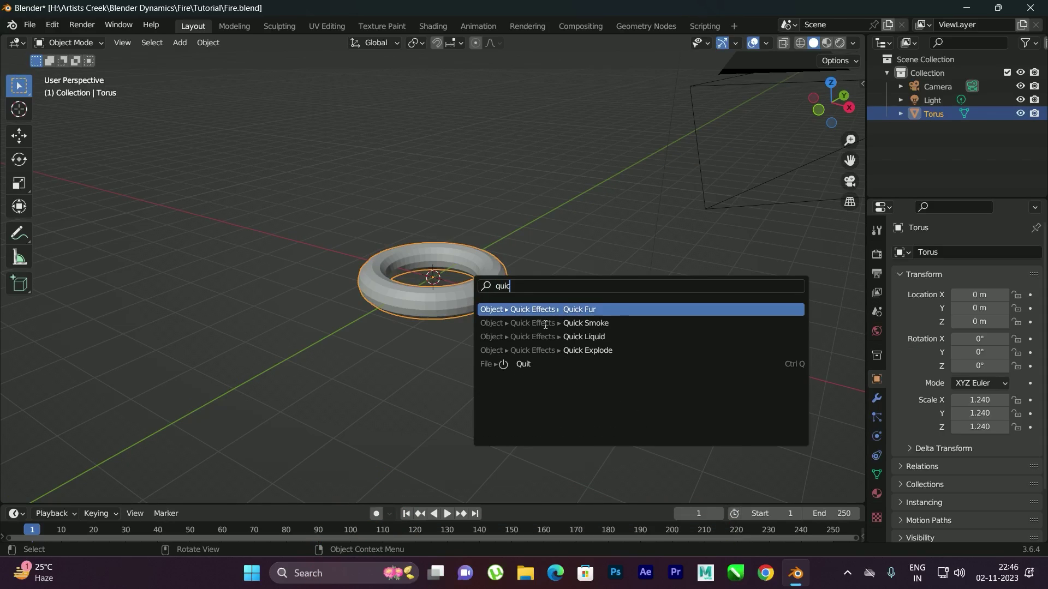
left_click(583, 323)
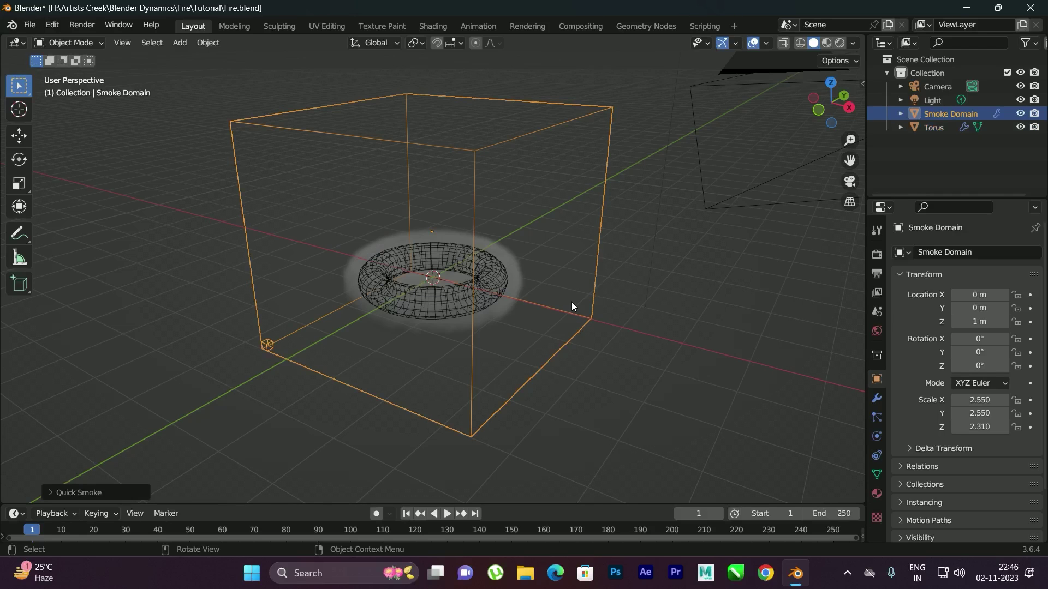
middle_click_drag(462, 232, 551, 249)
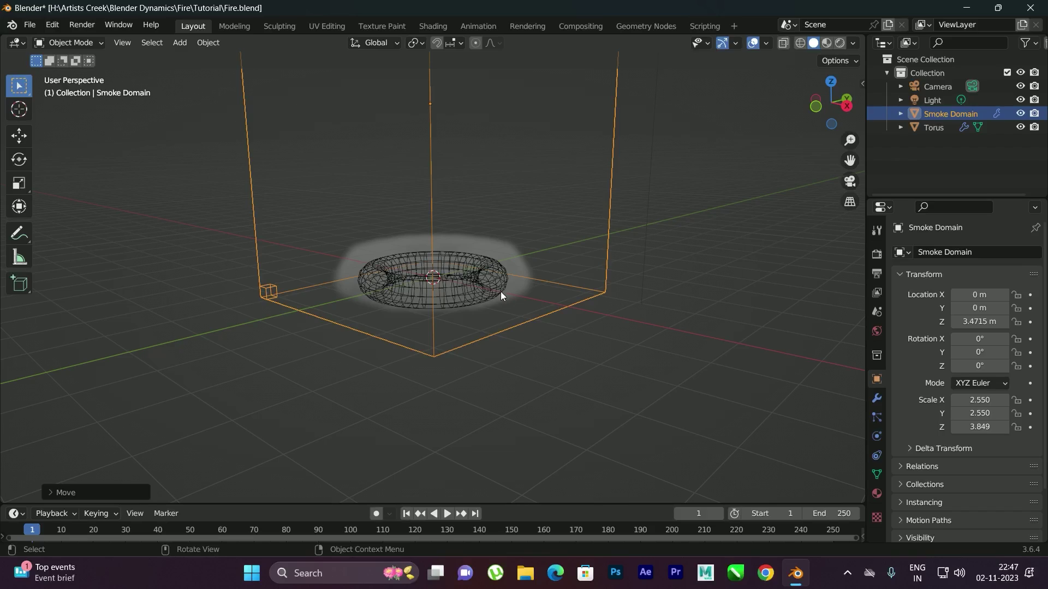
Select the torus and set its fluid Flow Type to Fire.
left_click(483, 286)
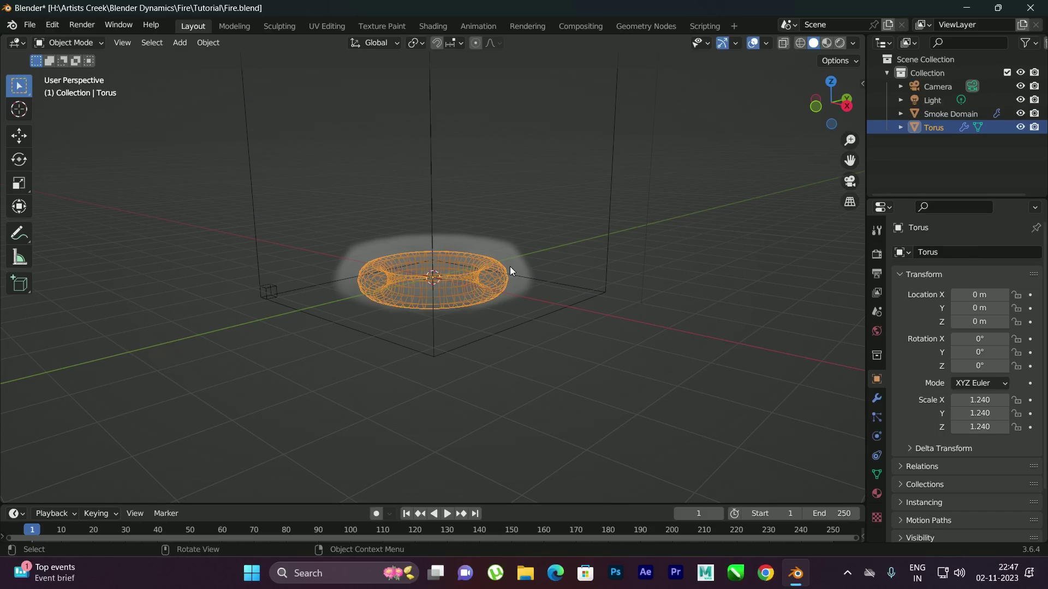
left_click(877, 437)
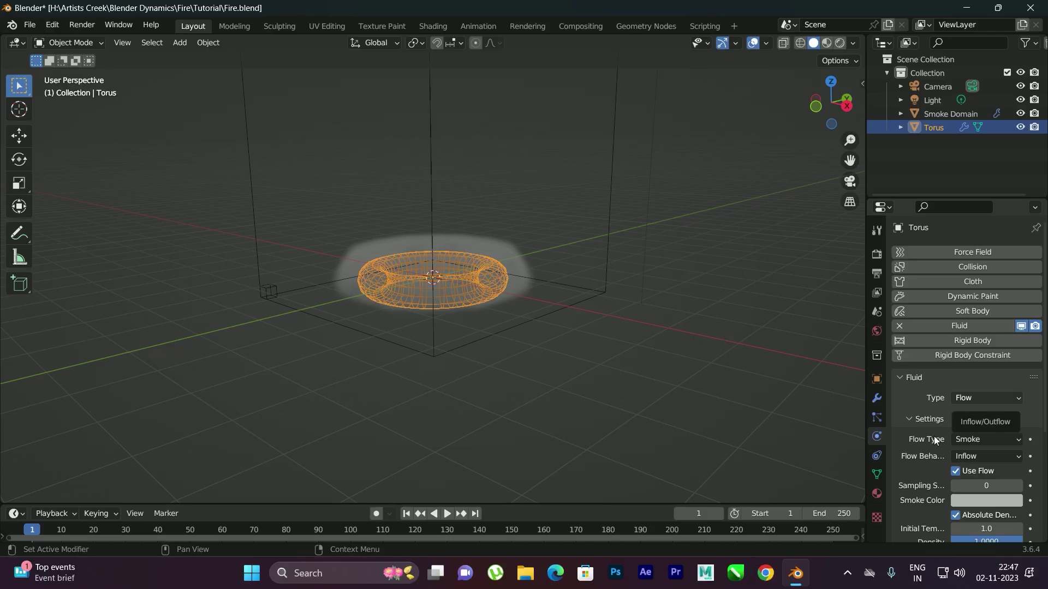
left_click(978, 440)
left_click(960, 483)
scroll(944, 486, "down", 2)
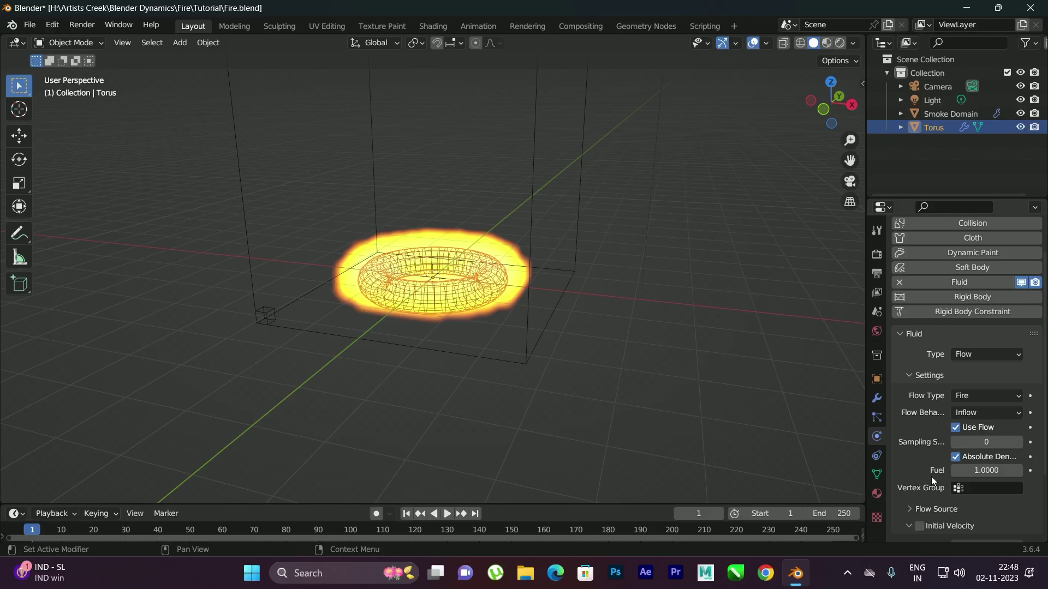
Set the fire flow's Fuel to 2.0 and Surface Emission to 1.4.
left_click(985, 471)
type("2")
key("Return")
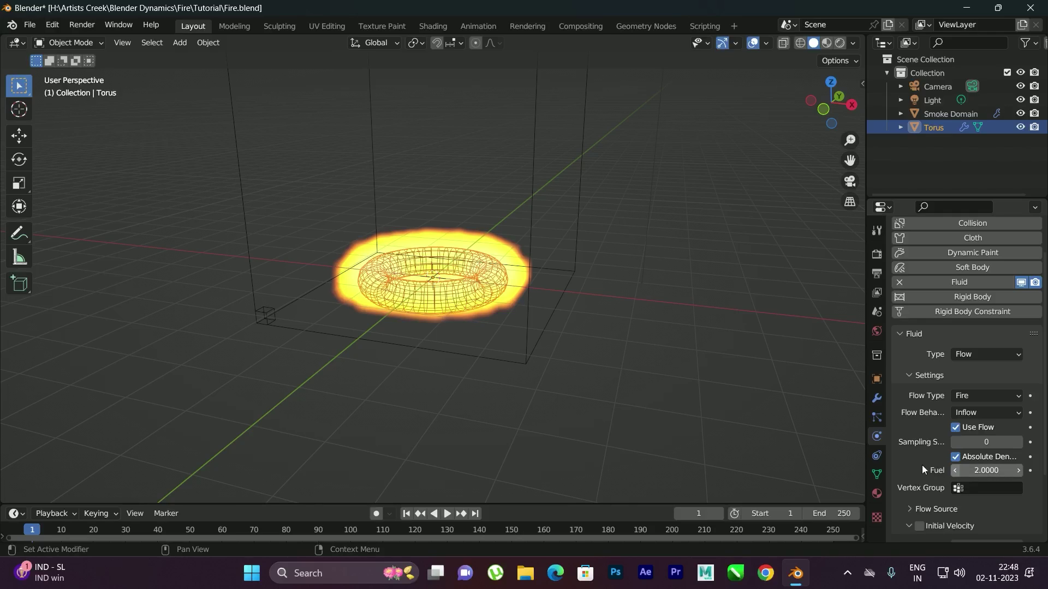
scroll(922, 465, "down", 2)
left_click(908, 463)
scroll(971, 458, "down", 3)
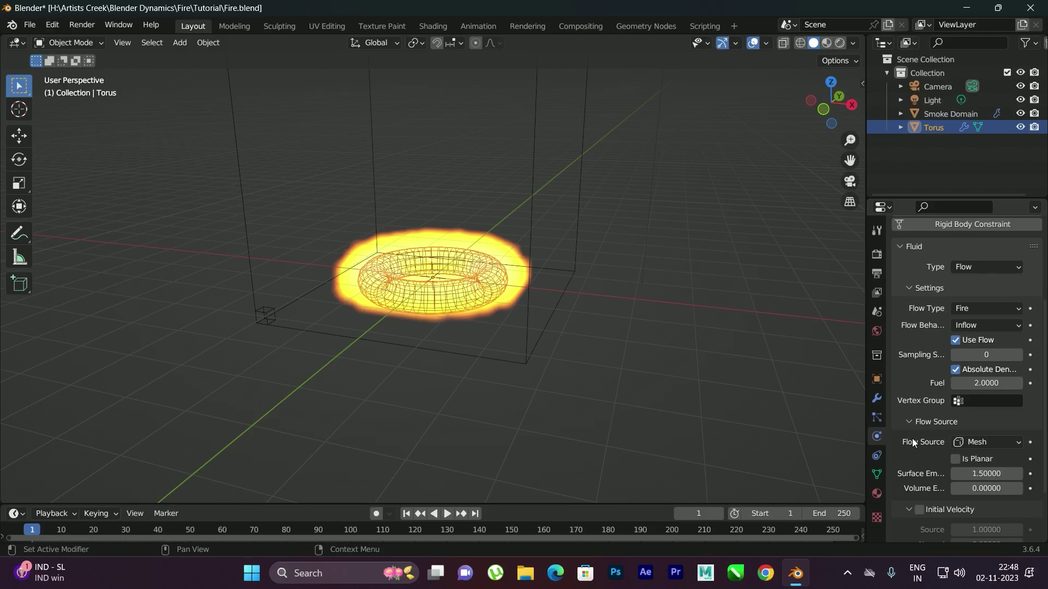
left_click(979, 452)
type("1.4")
key("Return")
middle_click_drag(471, 307, 468, 267)
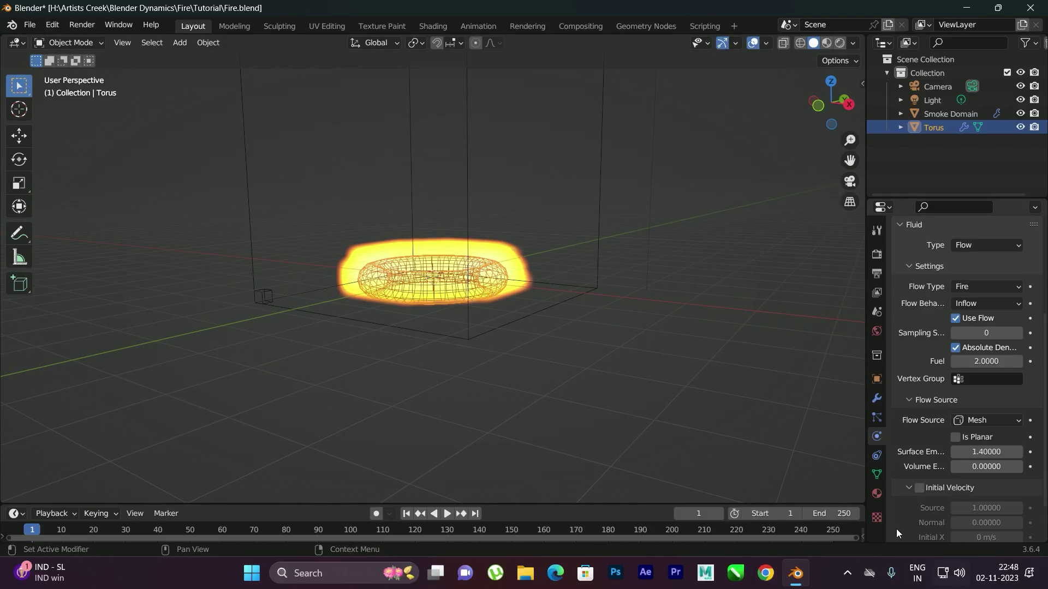
Create a new Clouds texture with Color Ramp enabled.
left_click(877, 518)
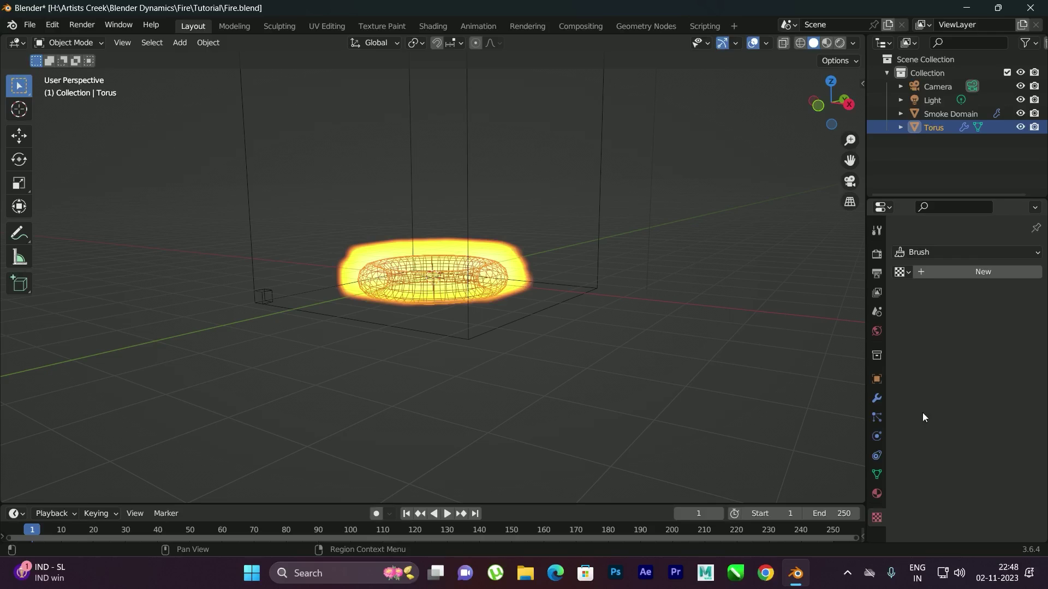
left_click(969, 267)
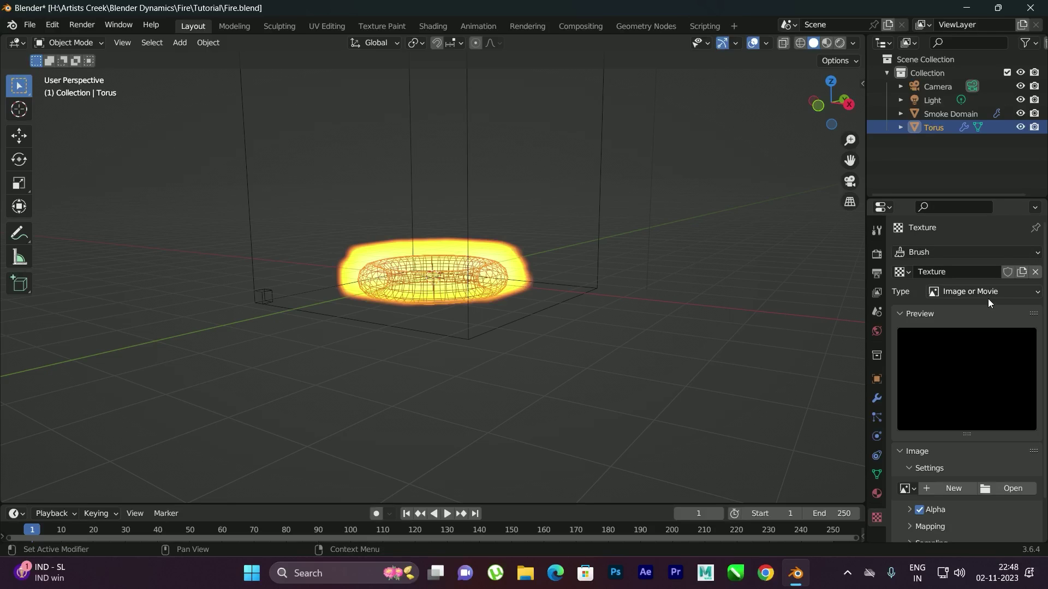
left_click(976, 289)
left_click(964, 334)
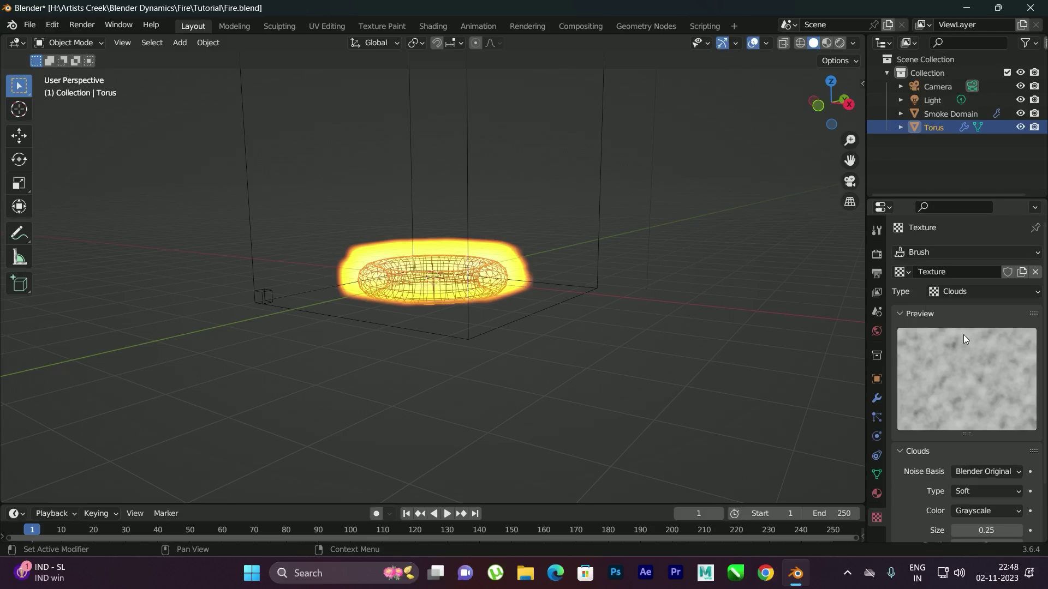
scroll(912, 400, "down", 3)
left_click(906, 514)
scroll(910, 461, "down", 5)
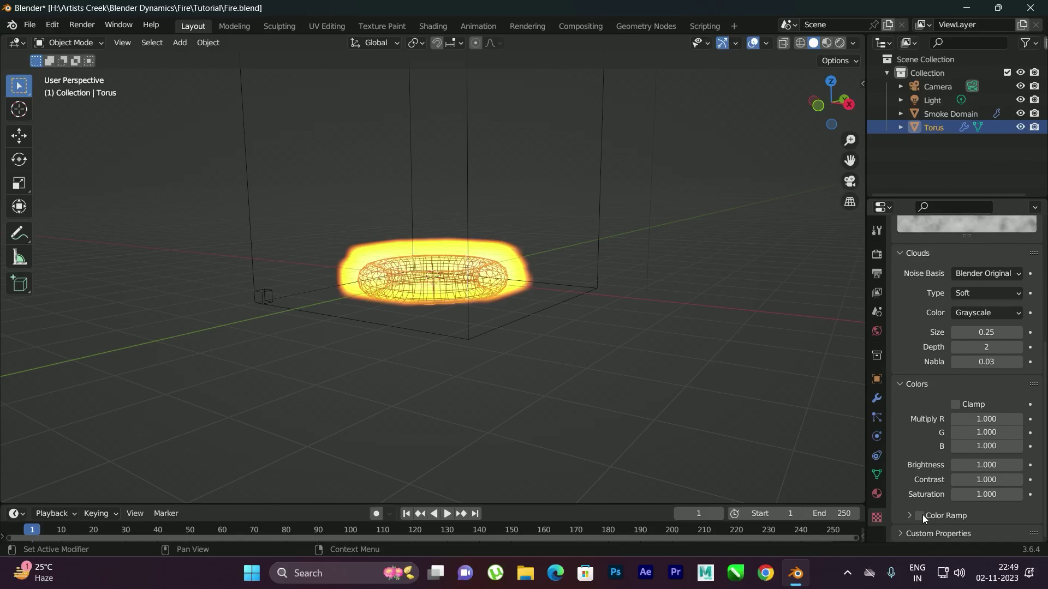
left_click(920, 515)
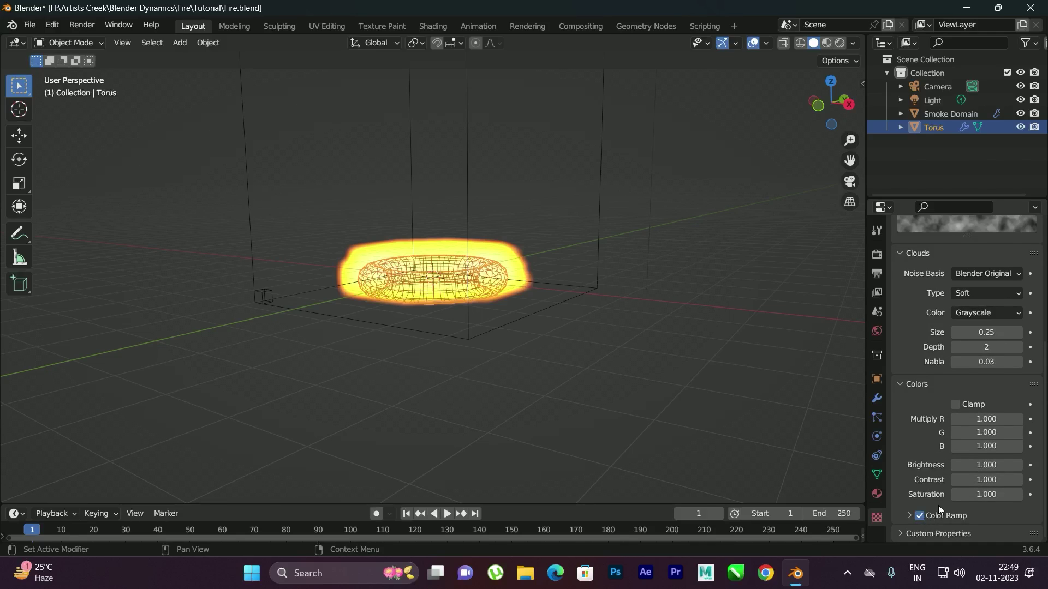
Set the Clouds texture contrast to 5 and size to 0.10.
left_click(951, 480)
type("5")
key("Return")
left_click(954, 333)
type("0.10")
key("Return")
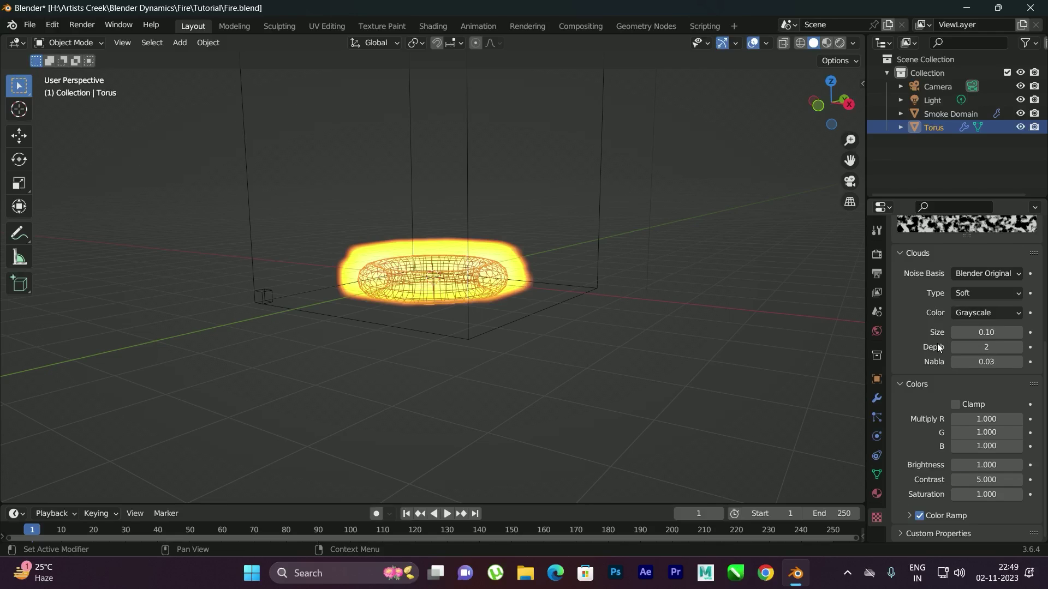
Enable Texture in the torus's fire flow settings and assign the Clouds texture.
left_click(876, 436)
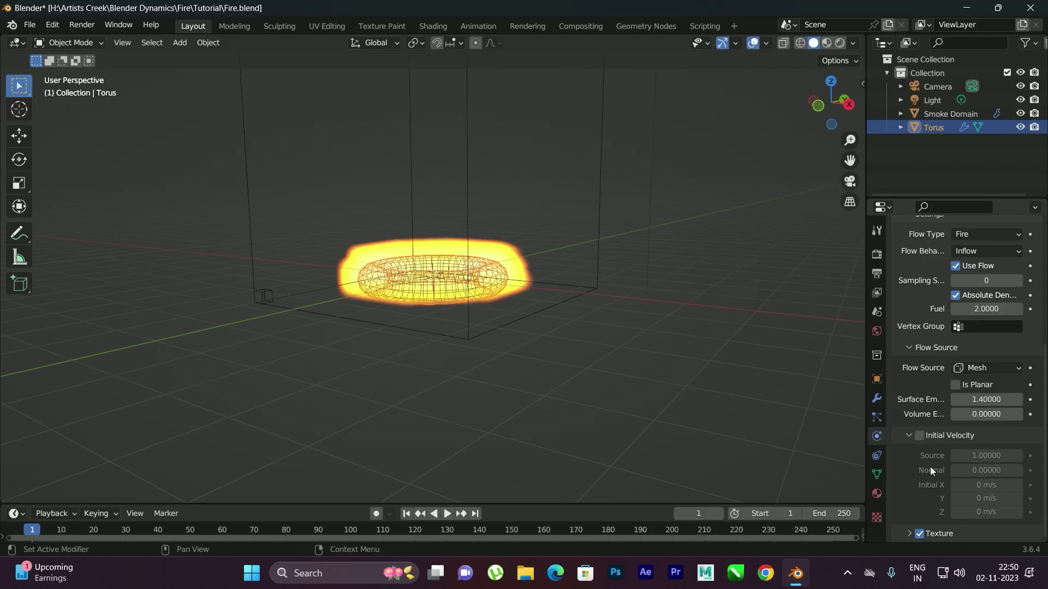
left_click(909, 533)
scroll(935, 491, "down", 3)
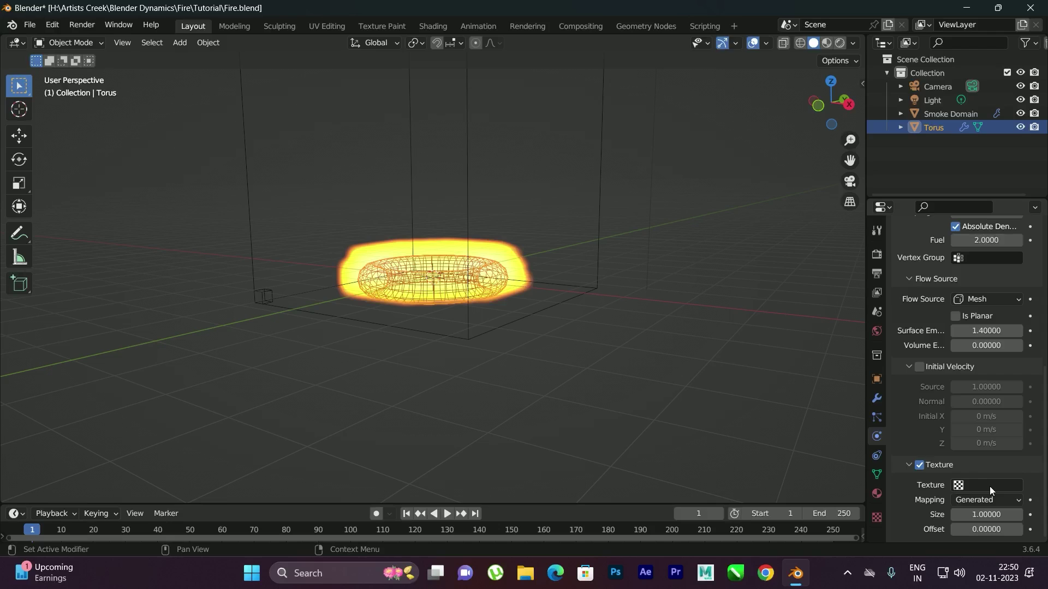
left_click(990, 486)
left_click(927, 343)
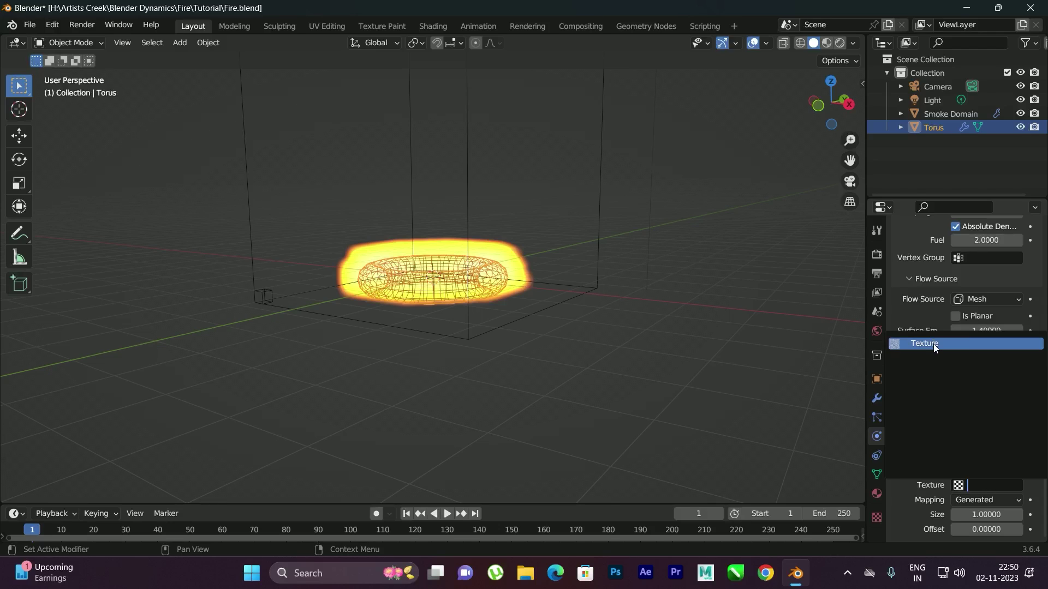
scroll(558, 285, "up", 5)
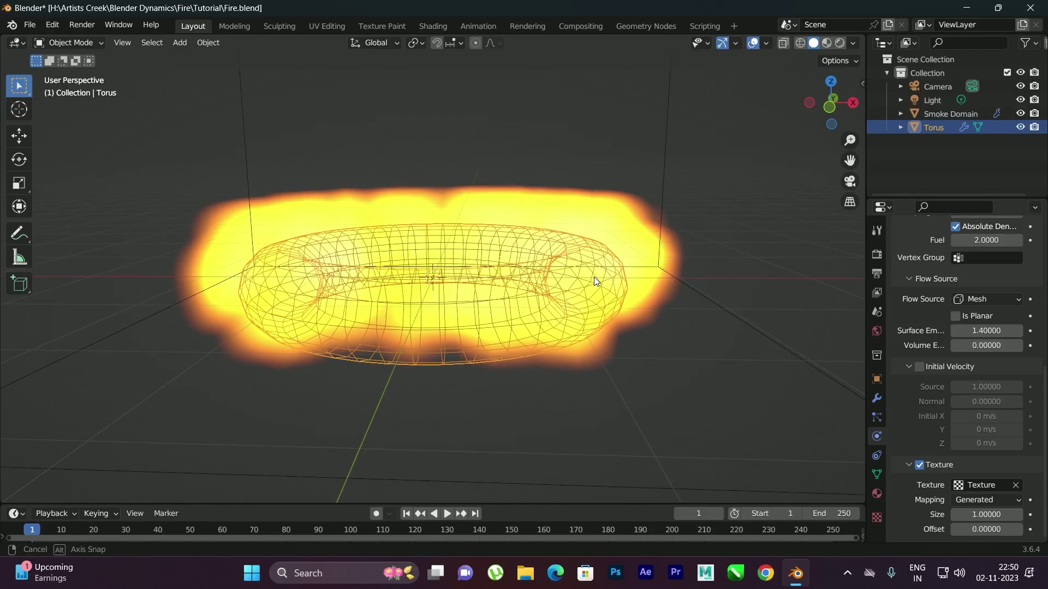
middle_click_drag(750, 274, 618, 212)
scroll(618, 212, "down", 5)
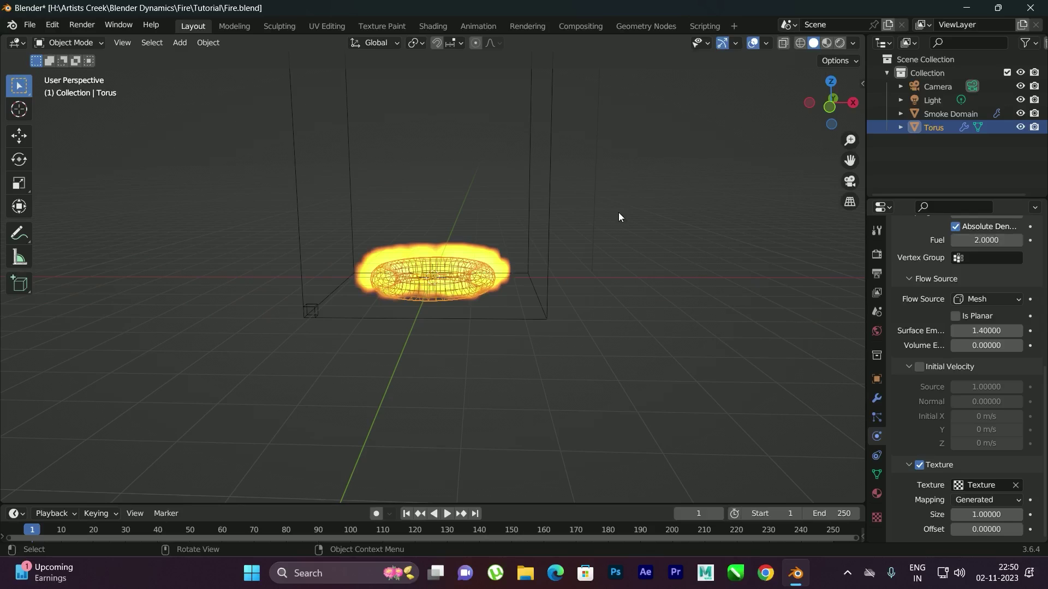
Give the smoke domain a Modular cache, resolution 128 and Adaptive Domain.
left_click(549, 191)
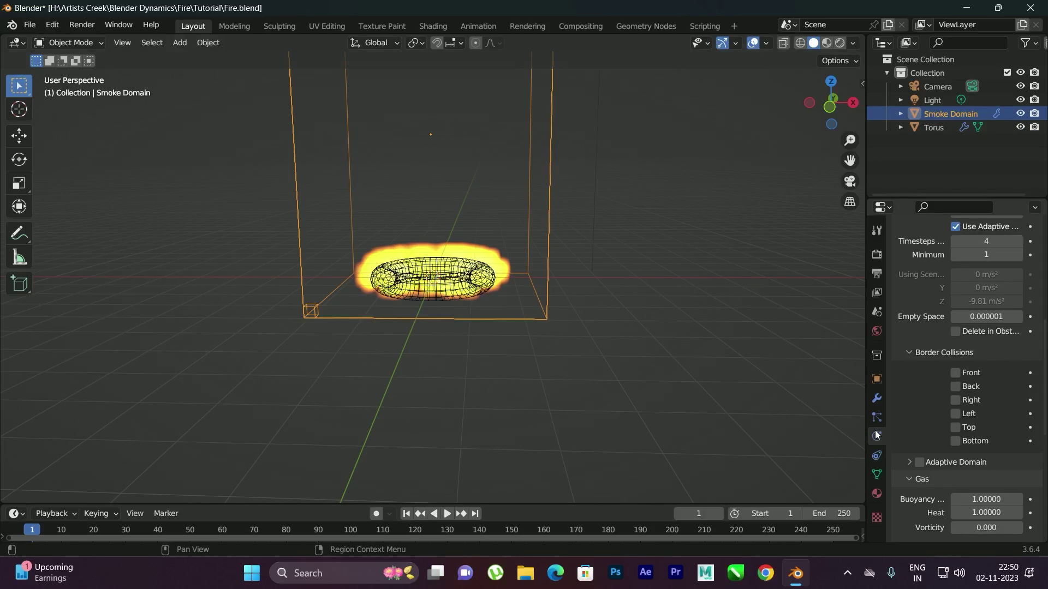
scroll(900, 431, "down", 12)
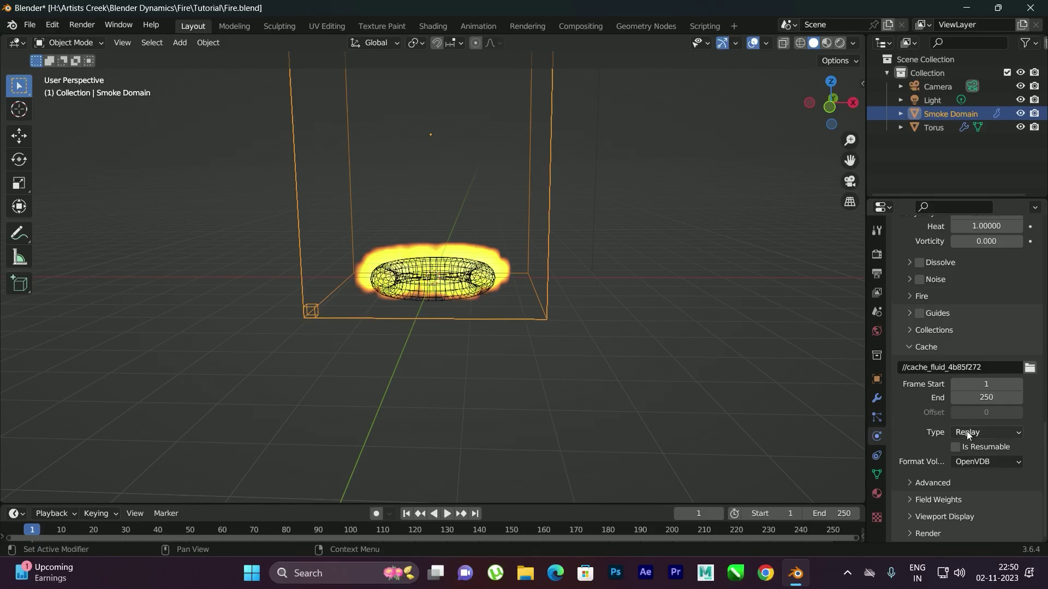
left_click(970, 433)
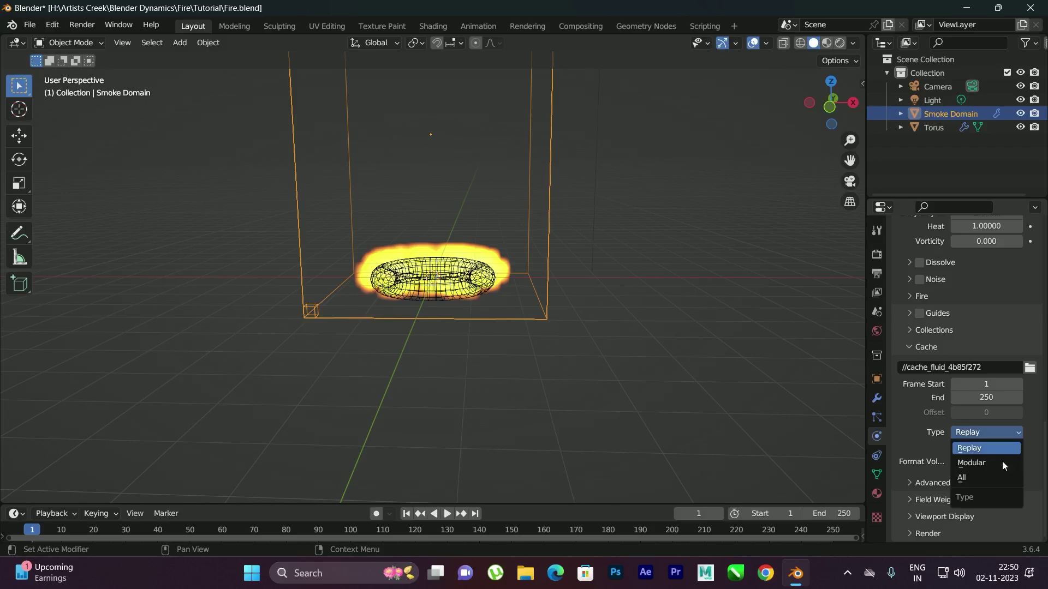
left_click(1007, 459)
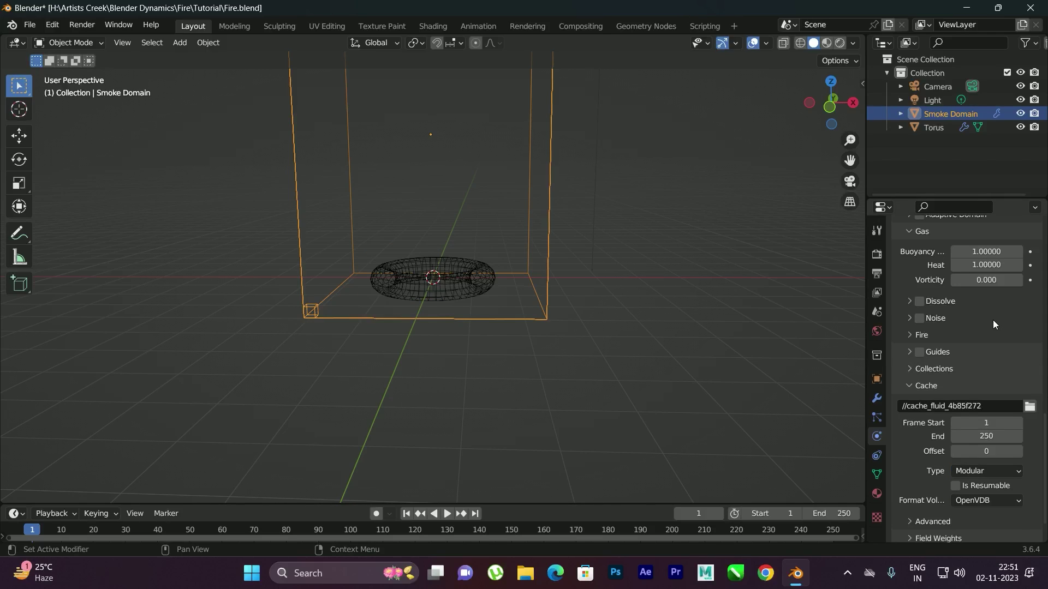
scroll(993, 320, "up", 15)
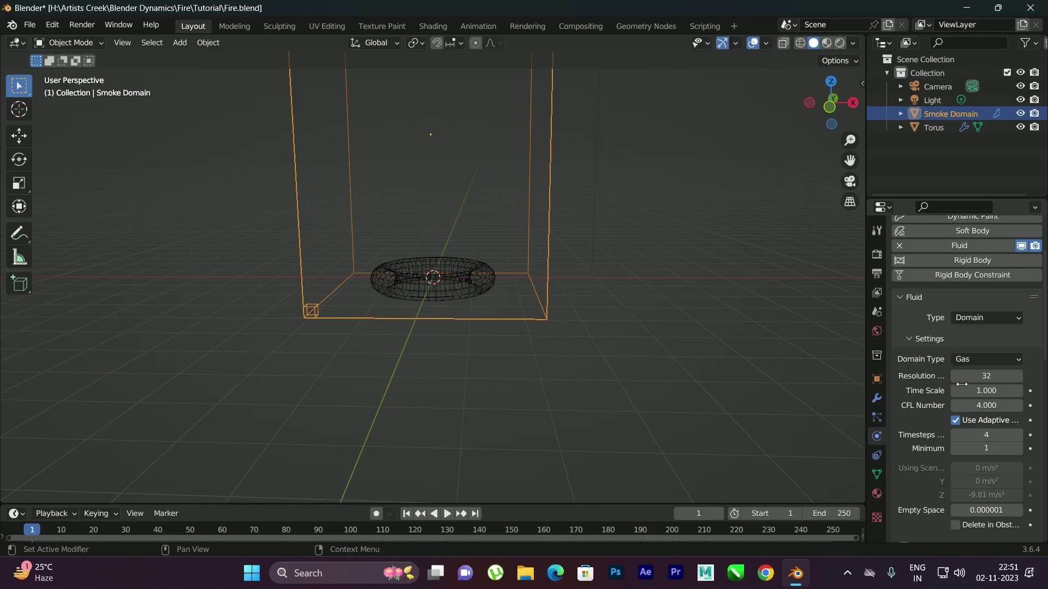
left_click(992, 376)
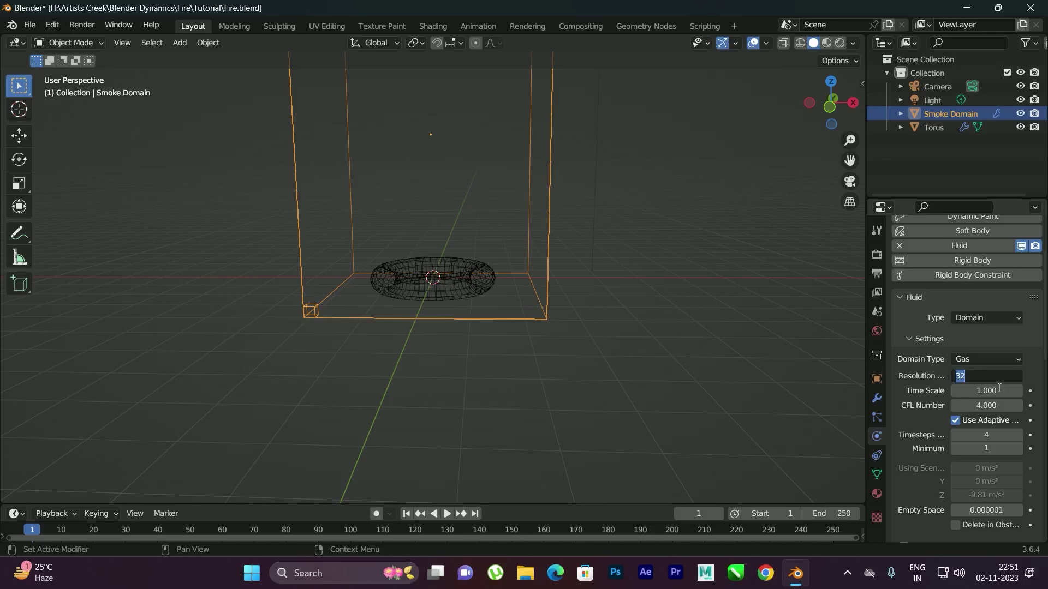
type("128")
key("Return")
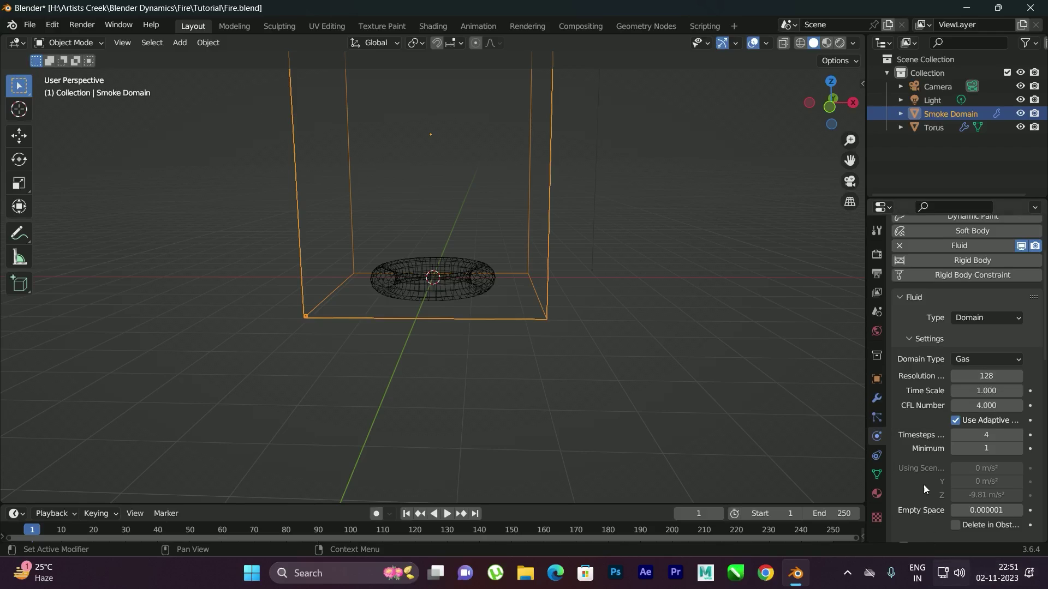
scroll(922, 377, "down", 6)
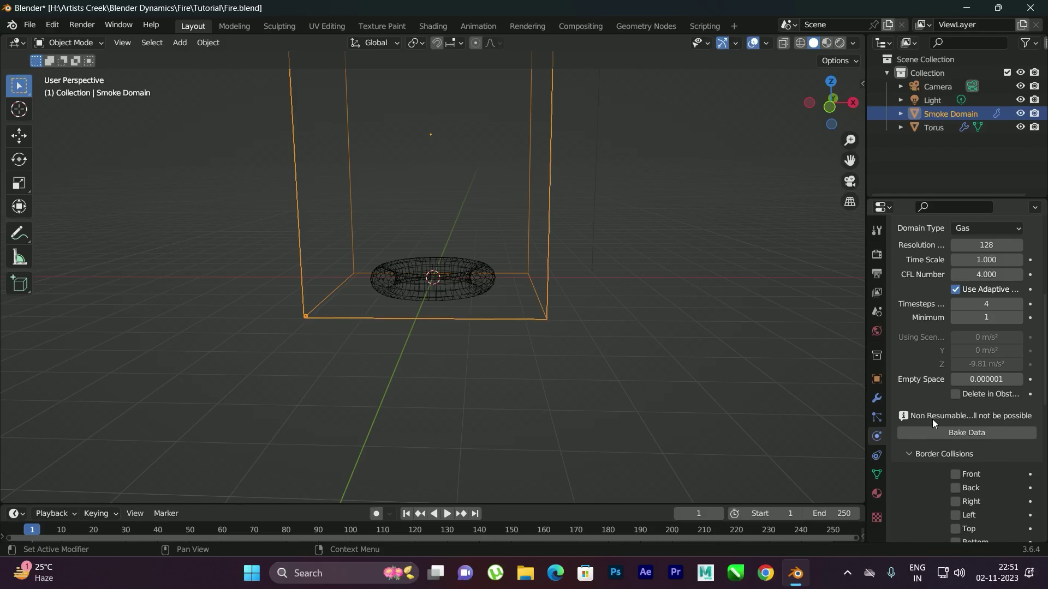
scroll(931, 476, "down", 4)
left_click(920, 477)
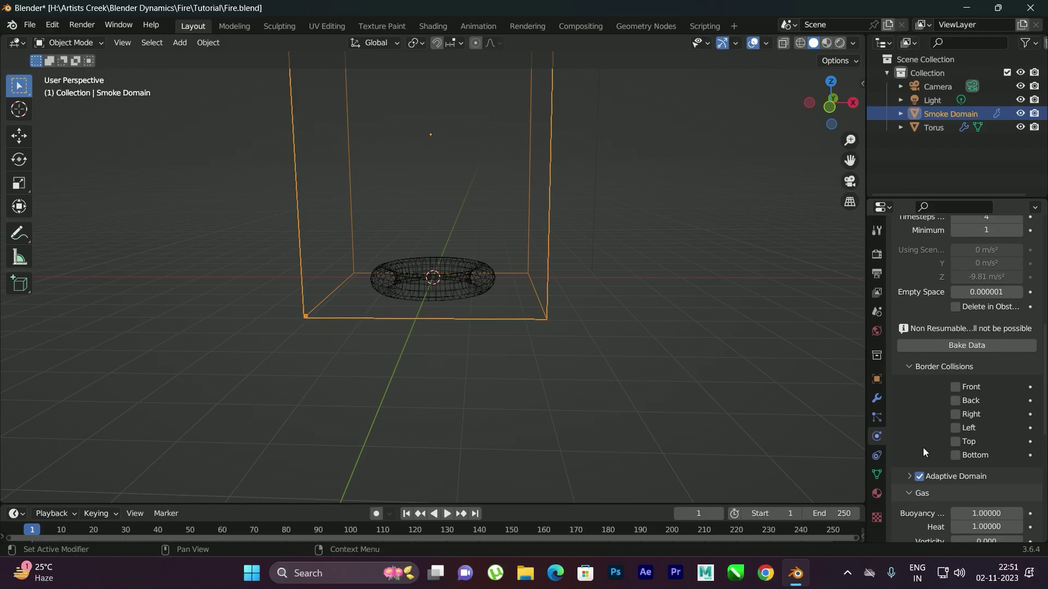
Set the domain's fire Reaction Speed to 0.5 and Vorticity to 0.1.
scroll(923, 454, "down", 9)
left_click(910, 402)
scroll(935, 482, "down", 5)
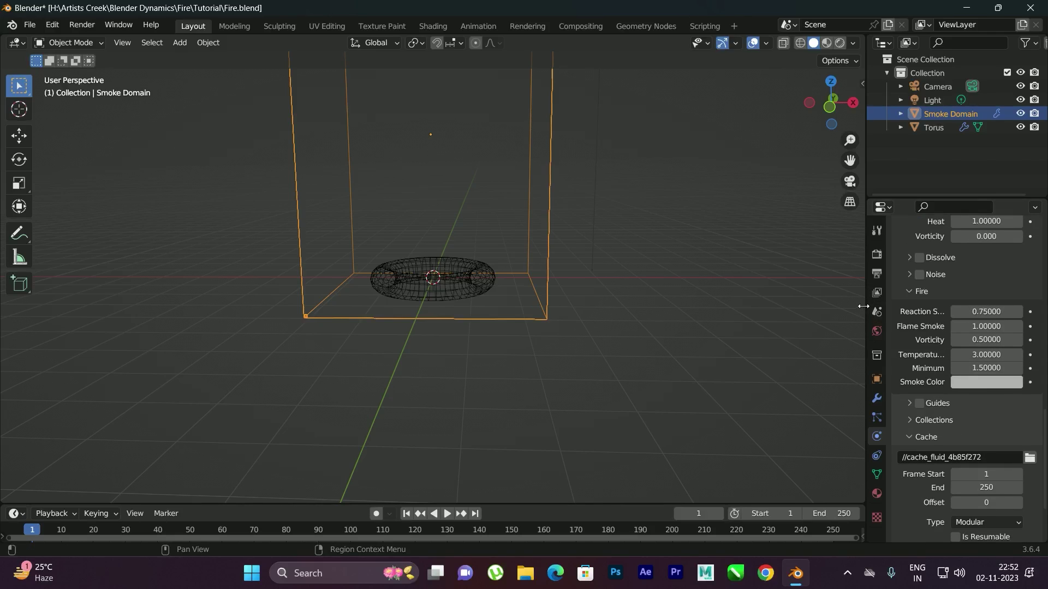
left_click_drag(862, 306, 803, 306)
scroll(873, 273, "down", 3)
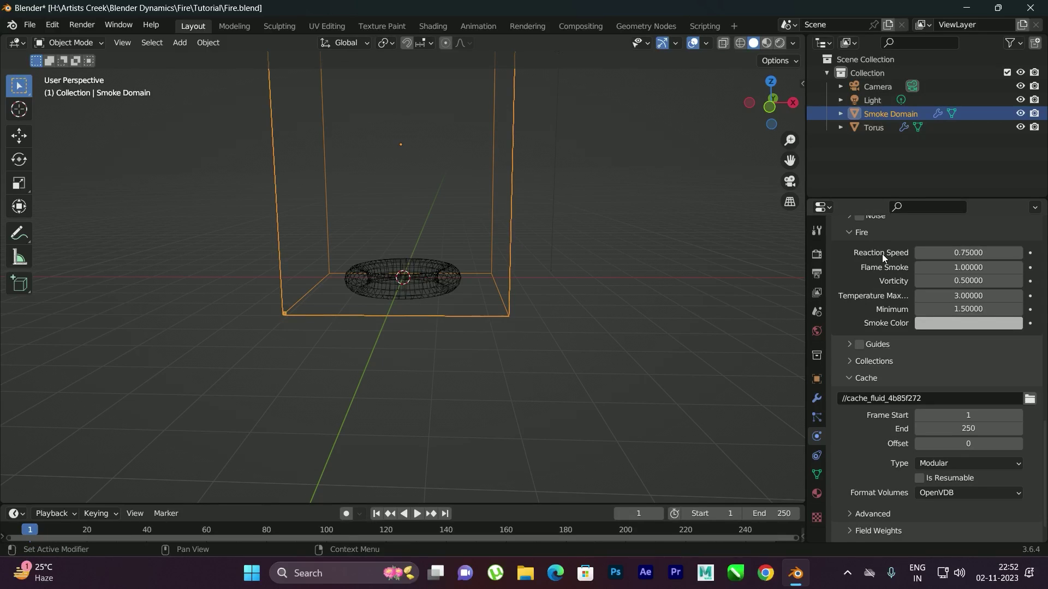
left_click(956, 254)
type("0.5")
key("Return")
left_click(961, 281)
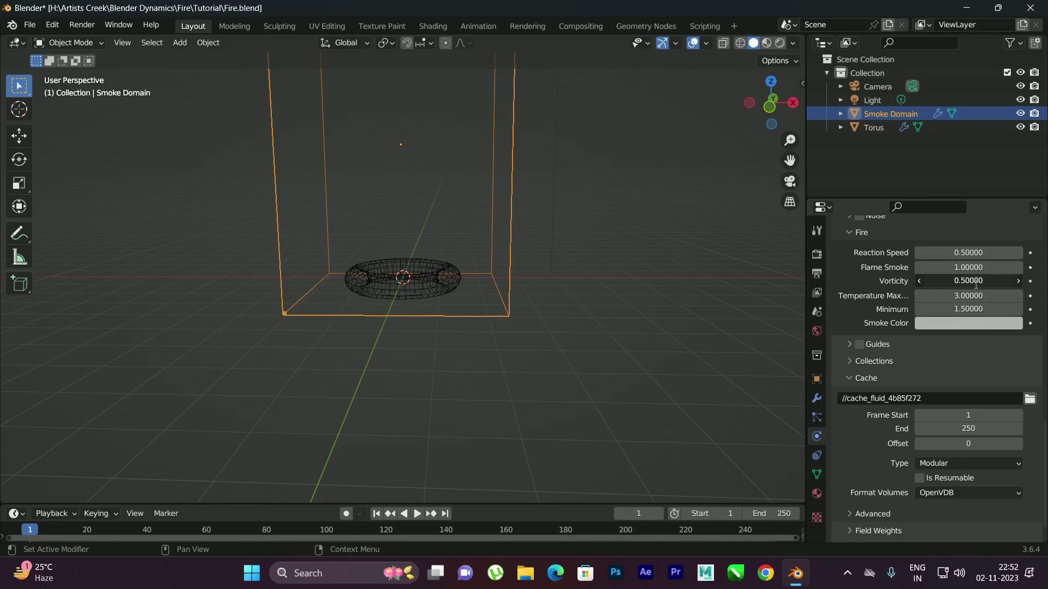
type("0.1")
key("Return")
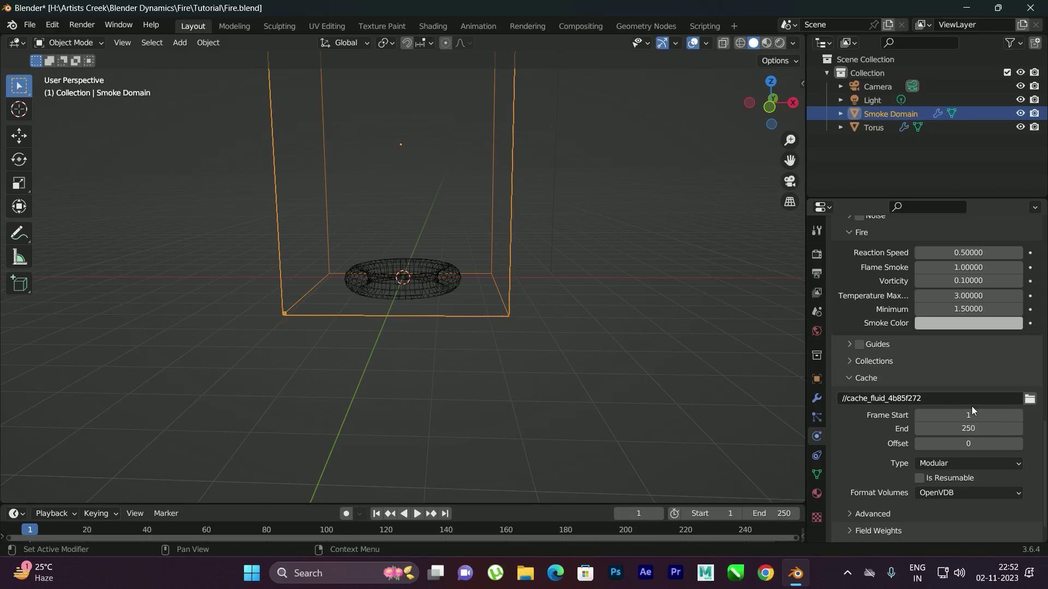
Keep the current cache folder and set the Cache End frame to 150.
left_click(1030, 399)
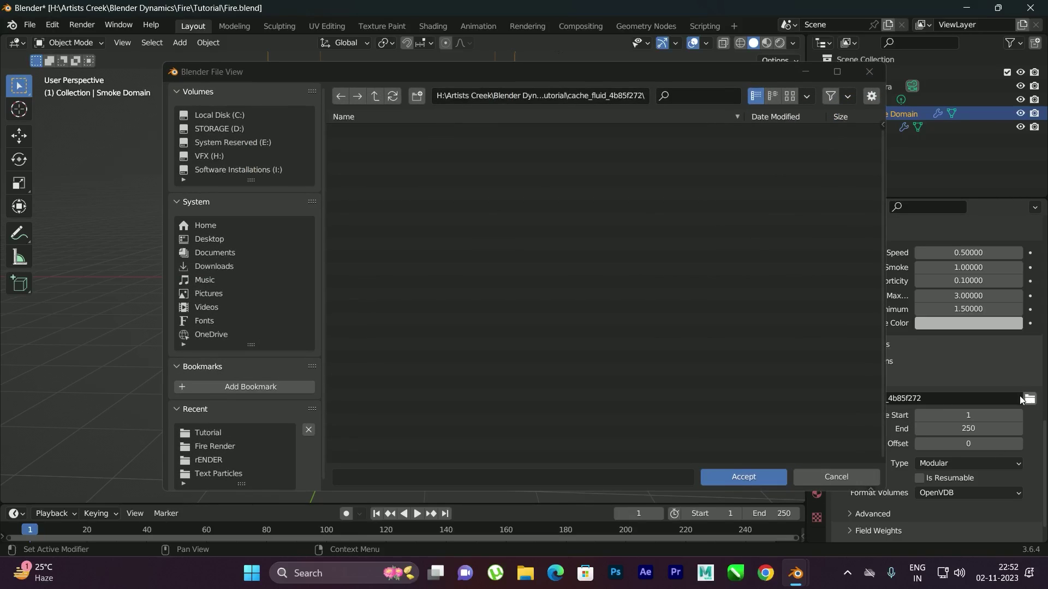
left_click(751, 479)
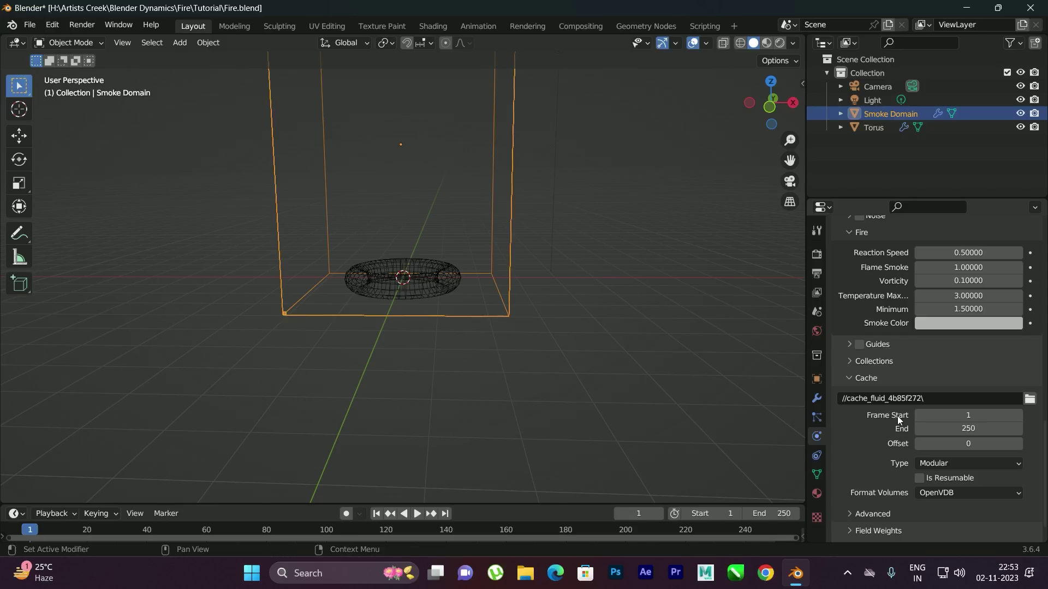
left_click(941, 429)
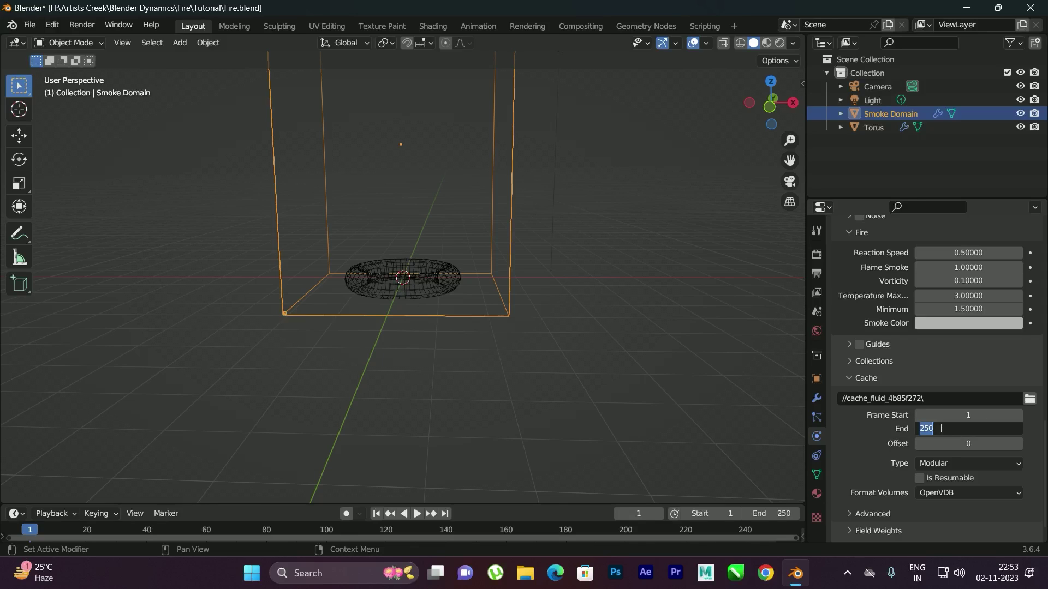
type("150")
key("Return")
scroll(873, 317, "up", 4)
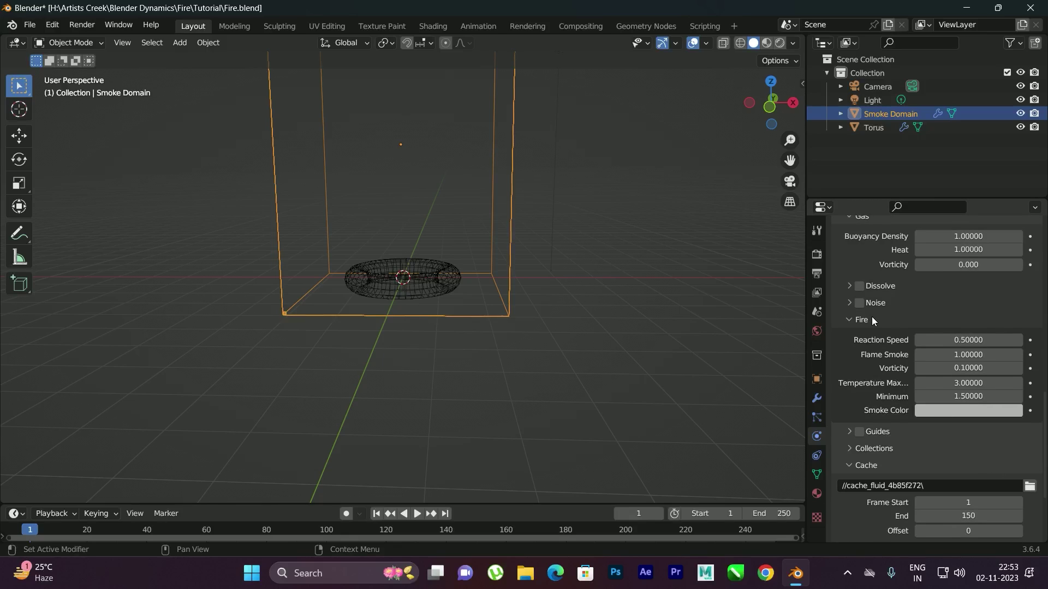
scroll(872, 319, "up", 12)
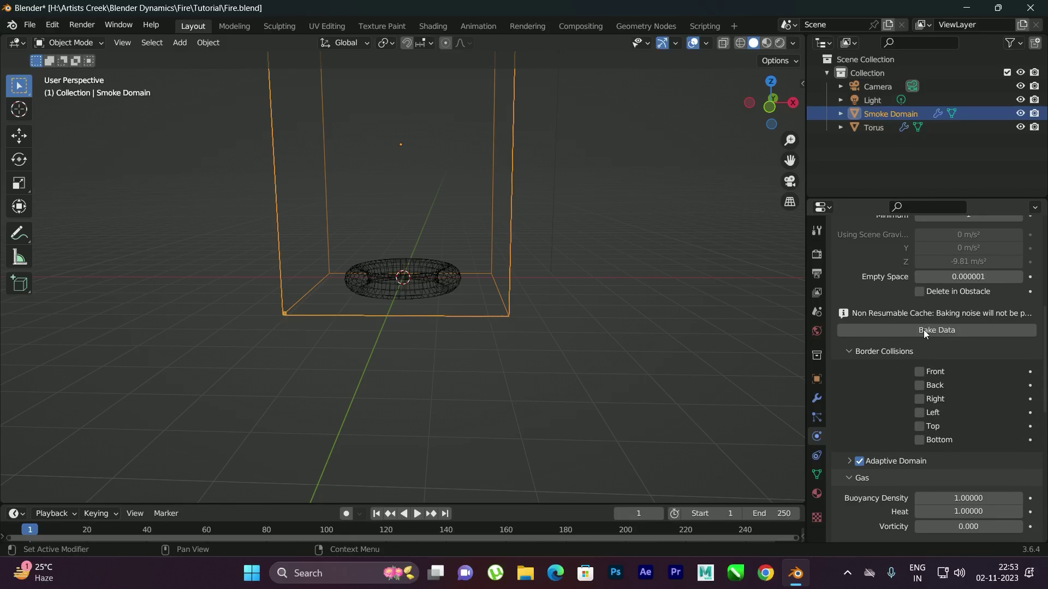
Bake the fire simulation data, then play it and stop mid-animation to view the flames.
left_click(917, 331)
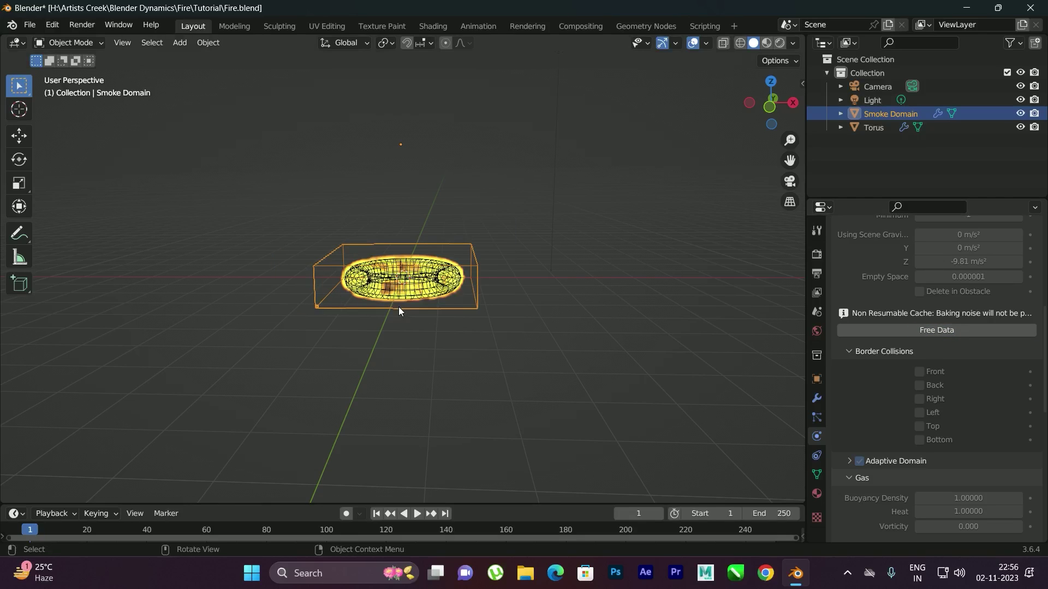
left_click(418, 514)
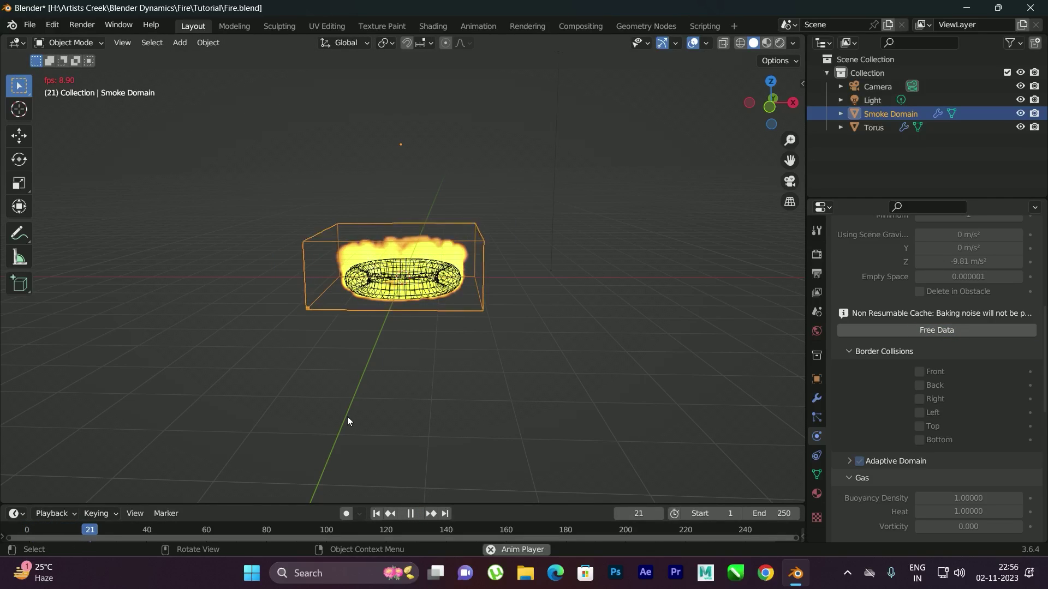
key("space")
middle_click_drag(538, 240, 486, 214)
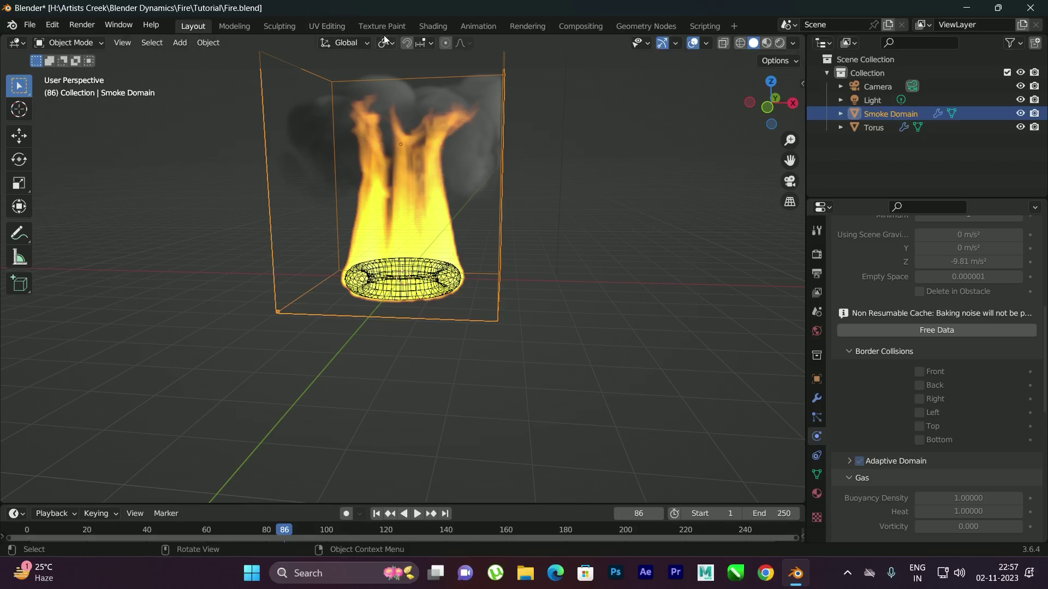
In the Shading workspace, add an Attribute node named 'heat'.
left_click(429, 27)
key("shift+a")
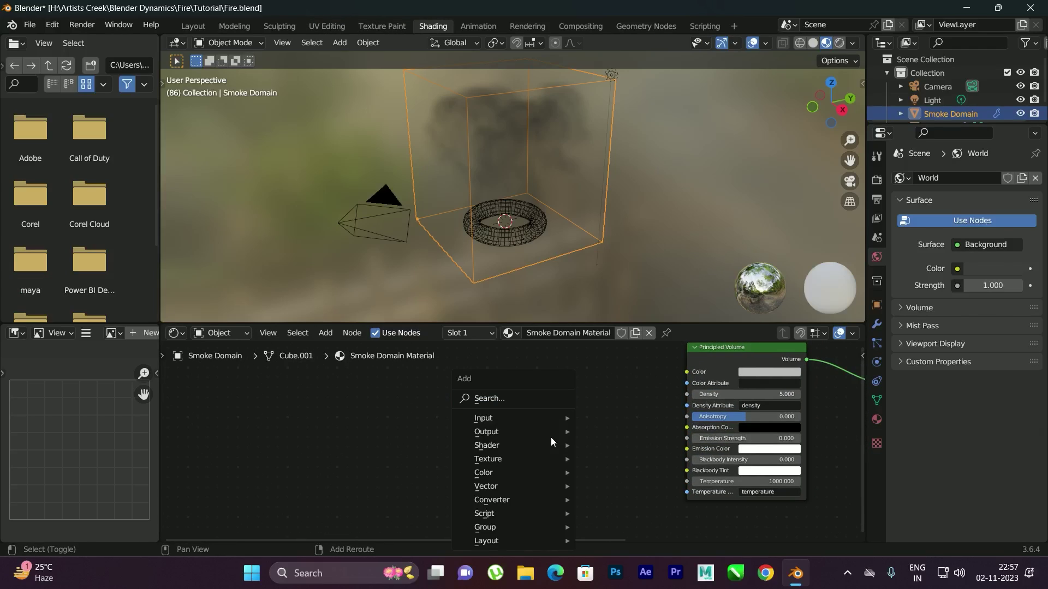
type("attr")
key("Return")
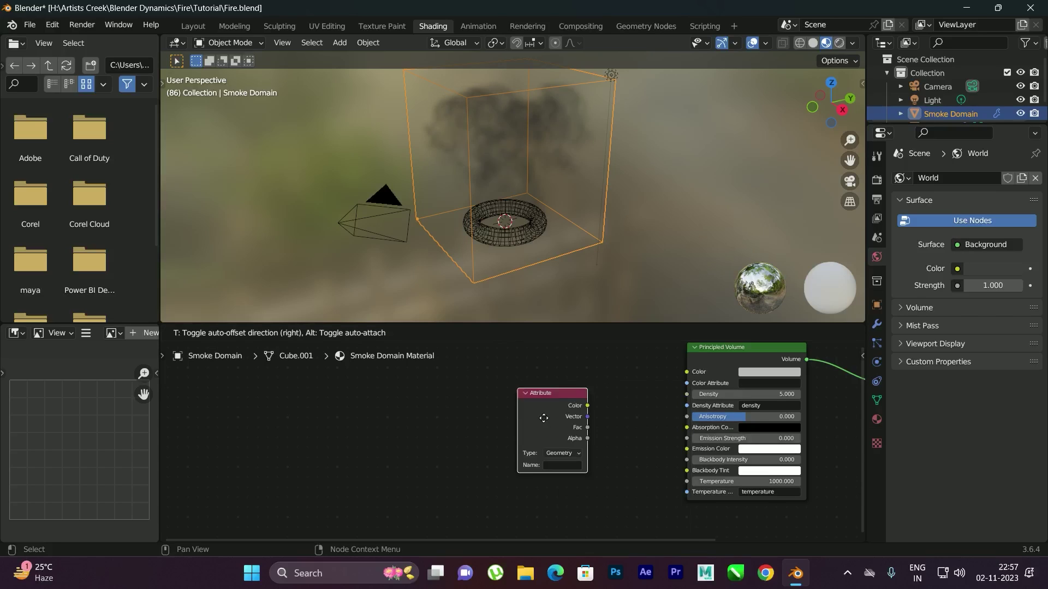
left_click(437, 418)
left_click(452, 465)
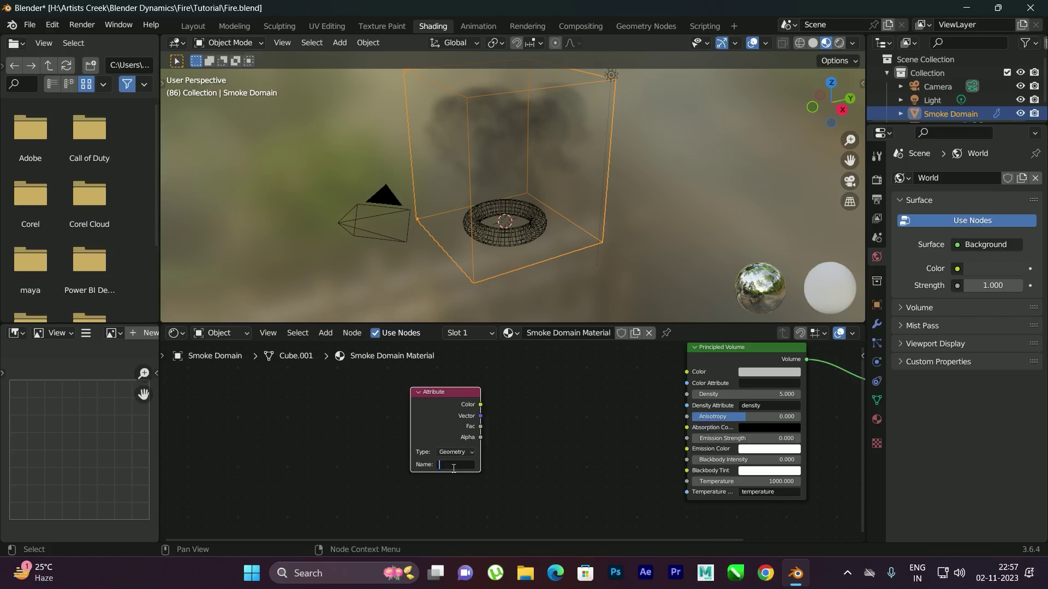
type("heat")
left_click(586, 428)
Add a Color Ramp fed by the heat Fac, with its Color driving Emission Strength.
key("shift+a")
type("color ramp")
key("Return")
left_click_drag(478, 384, 389, 405)
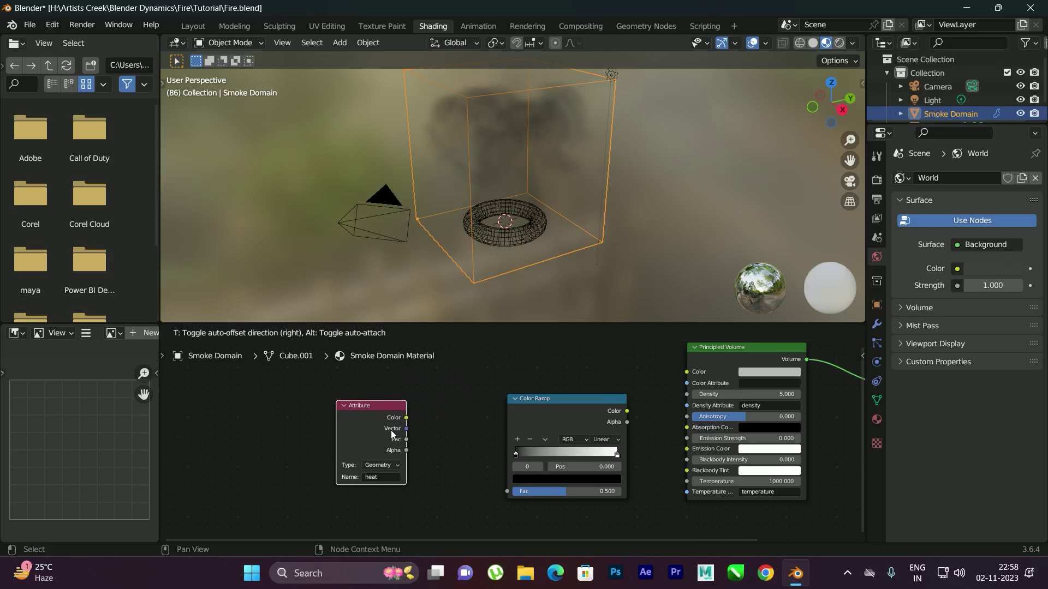
left_click_drag(406, 439, 504, 493)
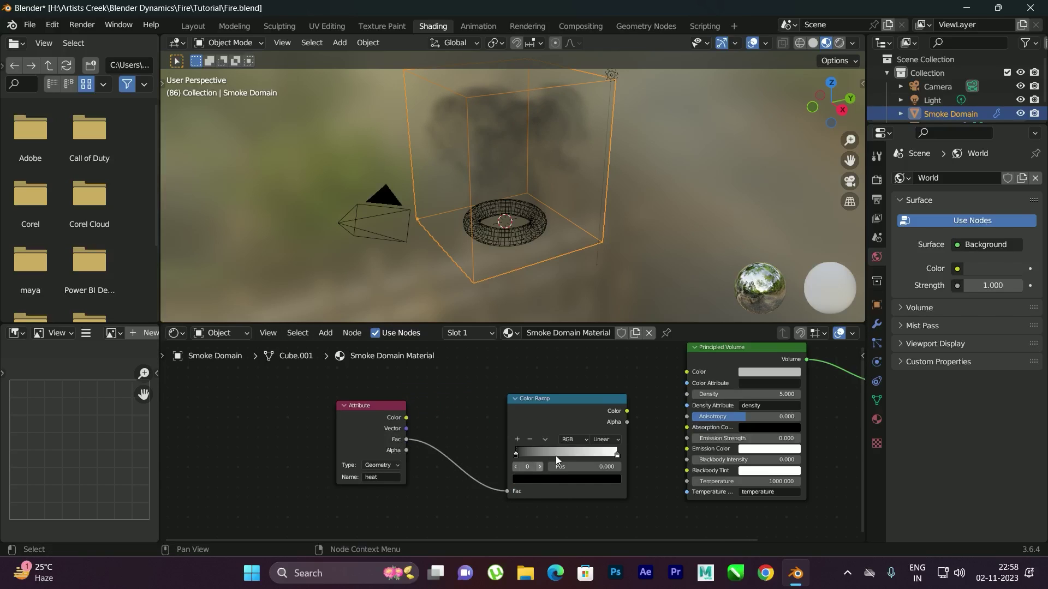
left_click_drag(631, 411, 676, 435)
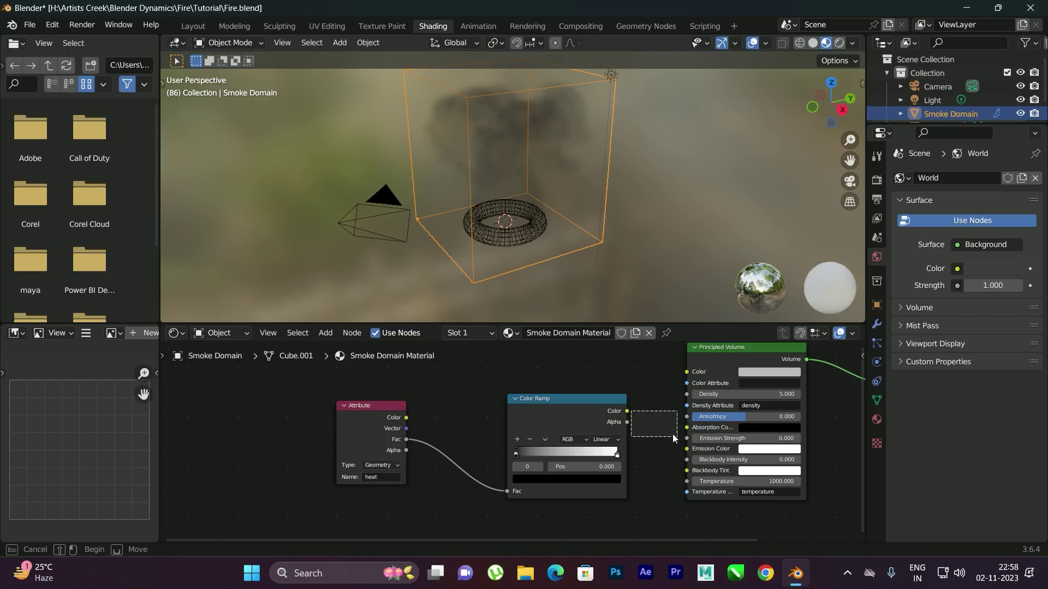
left_click_drag(625, 411, 686, 438)
scroll(513, 186, "up", 3)
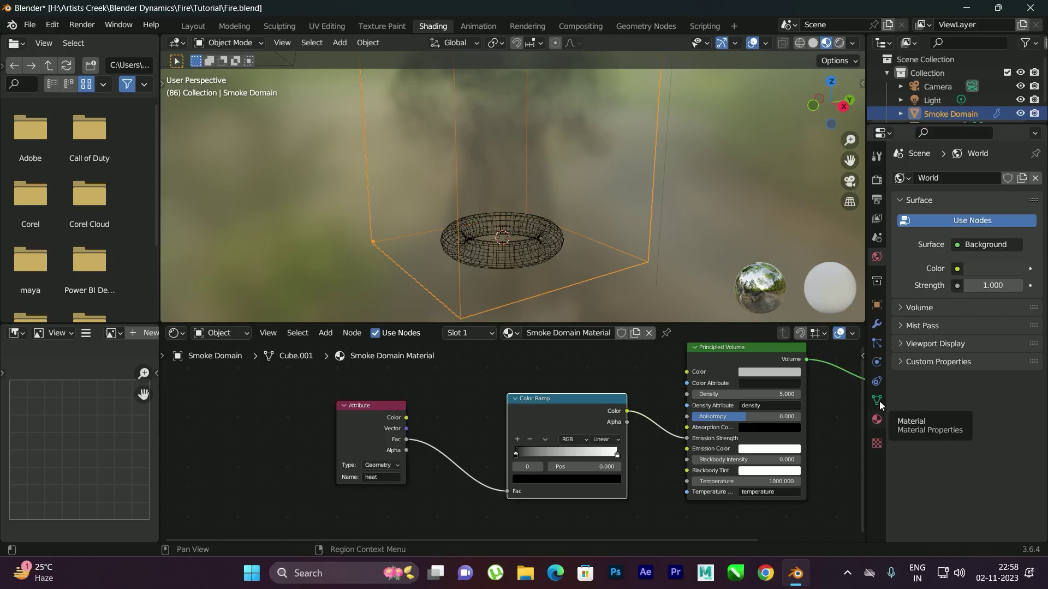
Set world strength to 0 and preview the smoke in Rendered shading with the scene world.
left_click(992, 285)
type("0")
key("Return")
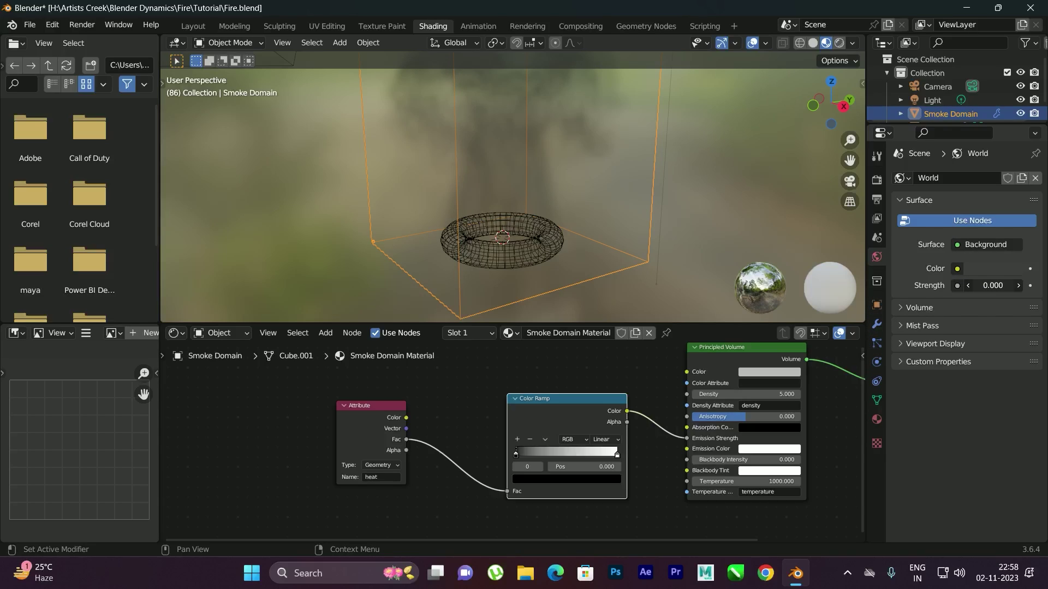
left_click(853, 43)
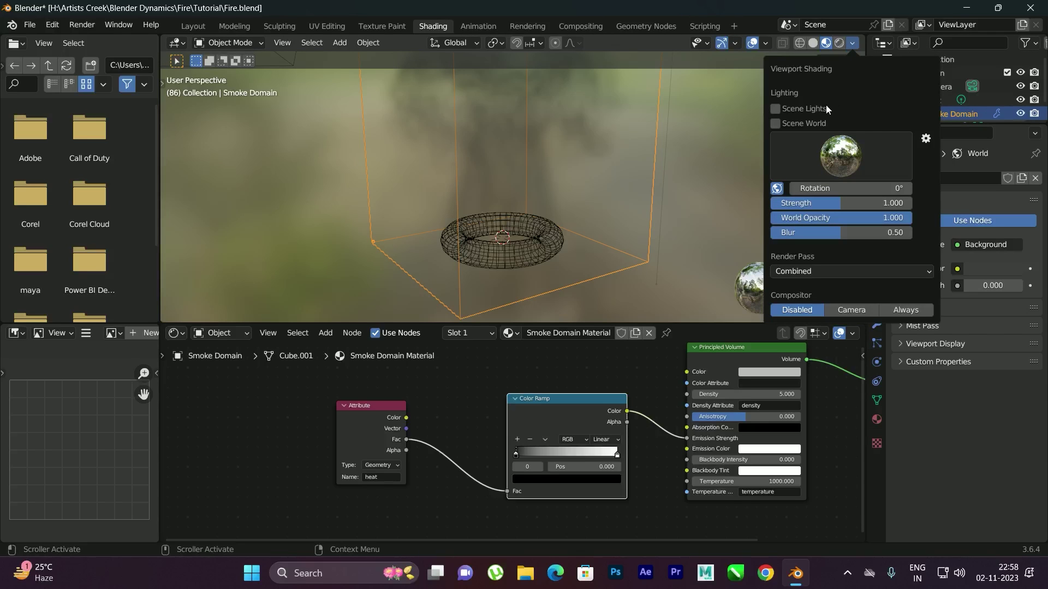
left_click_drag(843, 218, 782, 218)
left_click(802, 123)
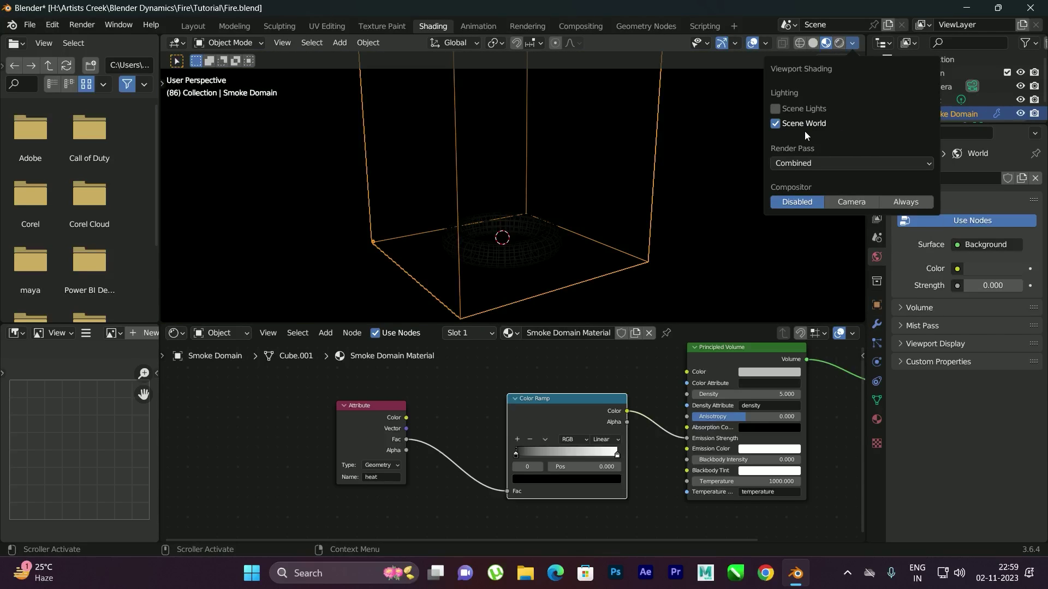
left_click(840, 43)
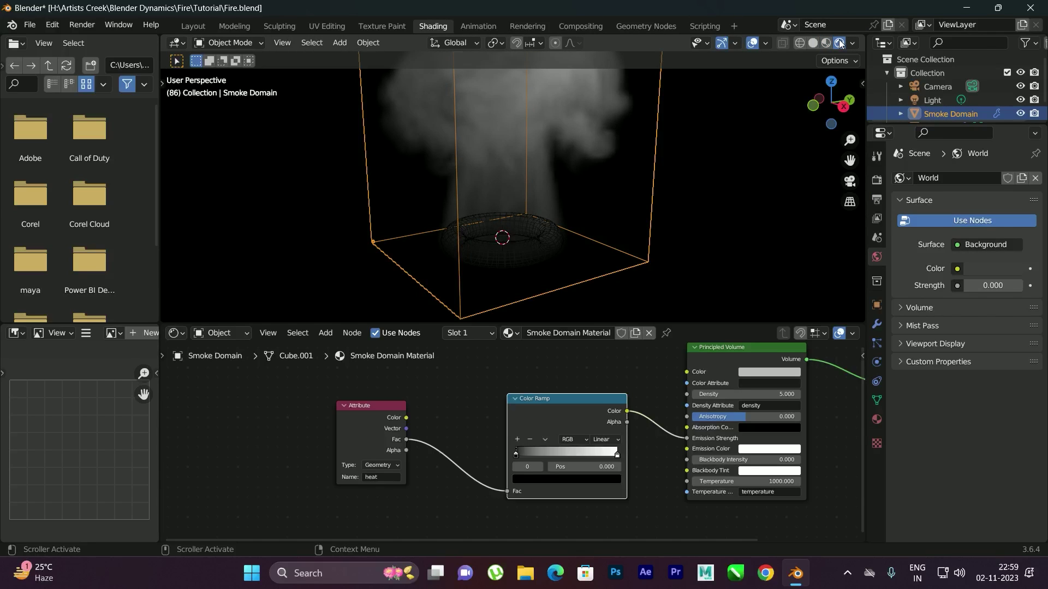
mouse_move(509, 156)
middle_mouse_down()
mouse_move(406, 218)
mouse_move(444, 173)
middle_mouse_up()
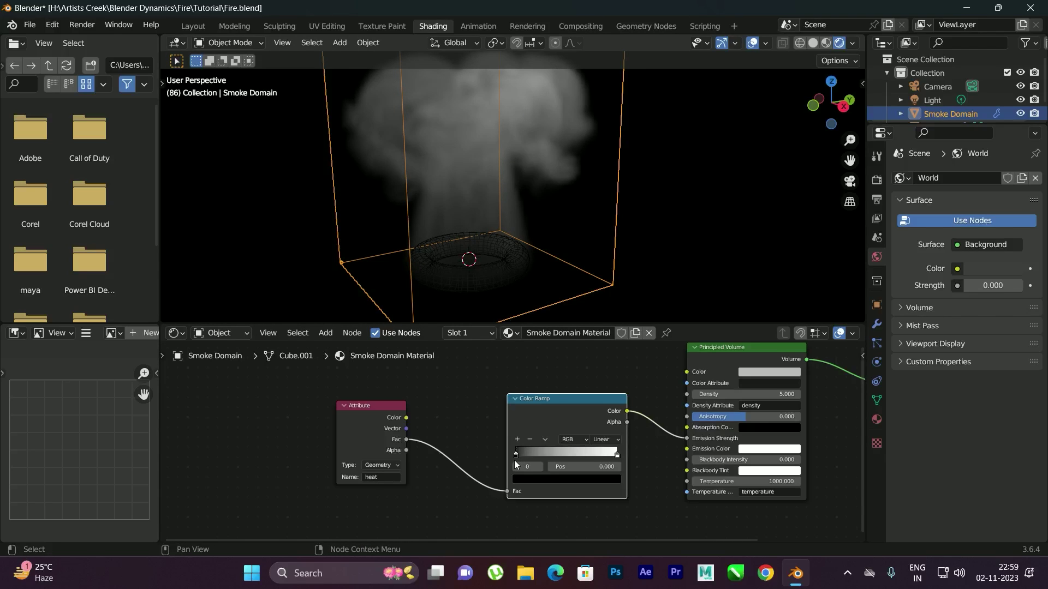
Move the heat Color Ramp's black stop to position 0.720.
left_click_drag(516, 455, 618, 455)
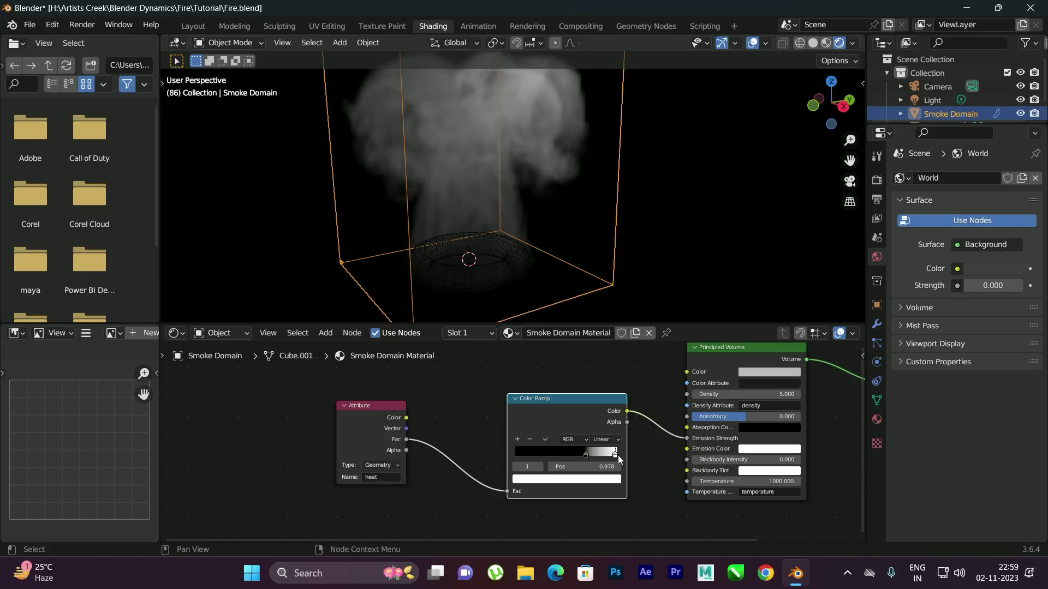
left_click(586, 453)
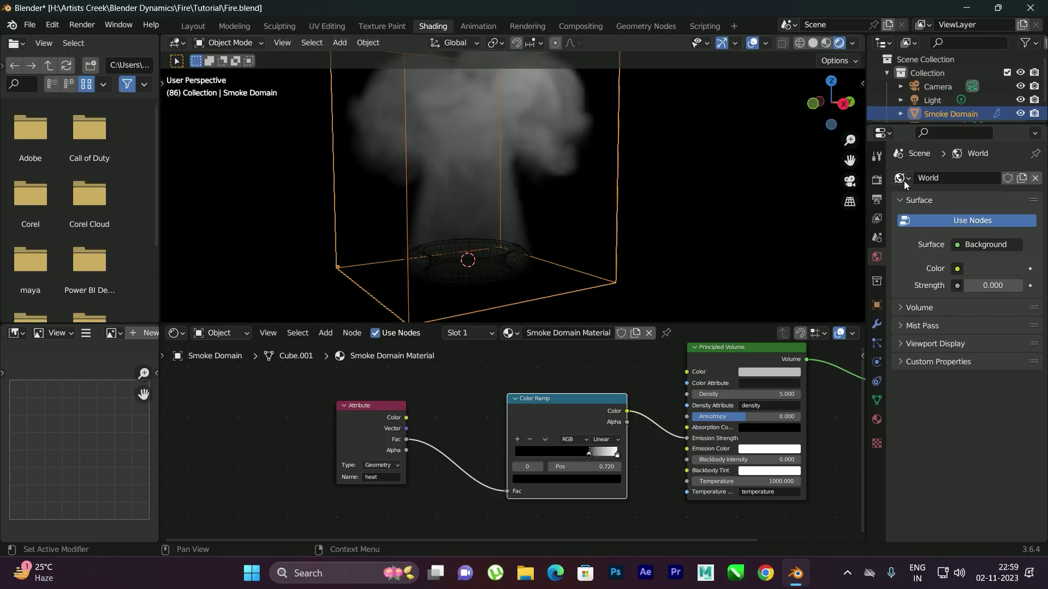
left_click(877, 180)
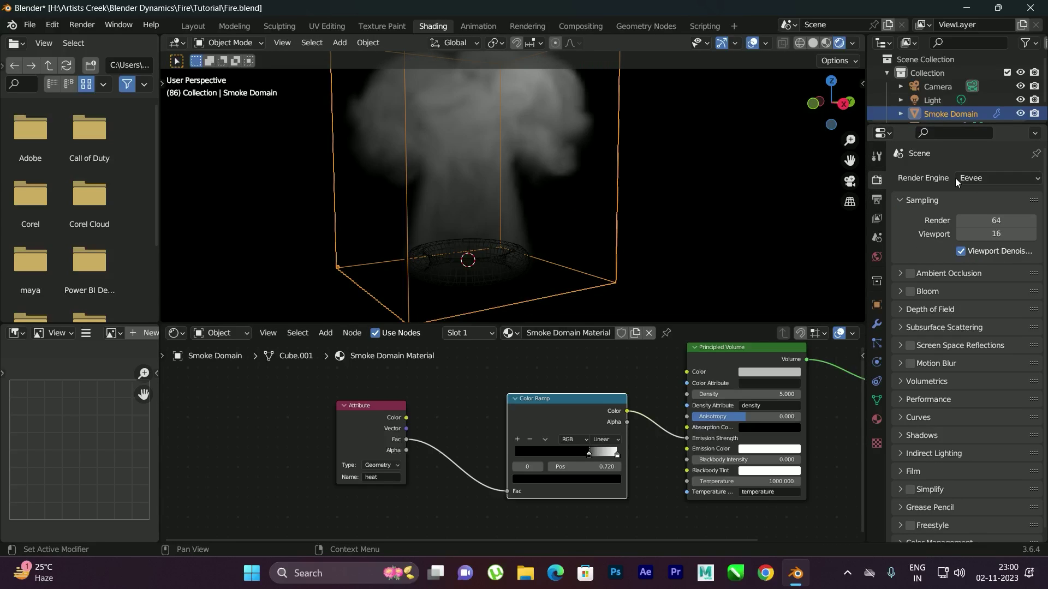
Switch rendering to Cycles and give the heat Color Ramp a third stop, at 0.773 and 0.958.
left_click(983, 181)
left_click(976, 225)
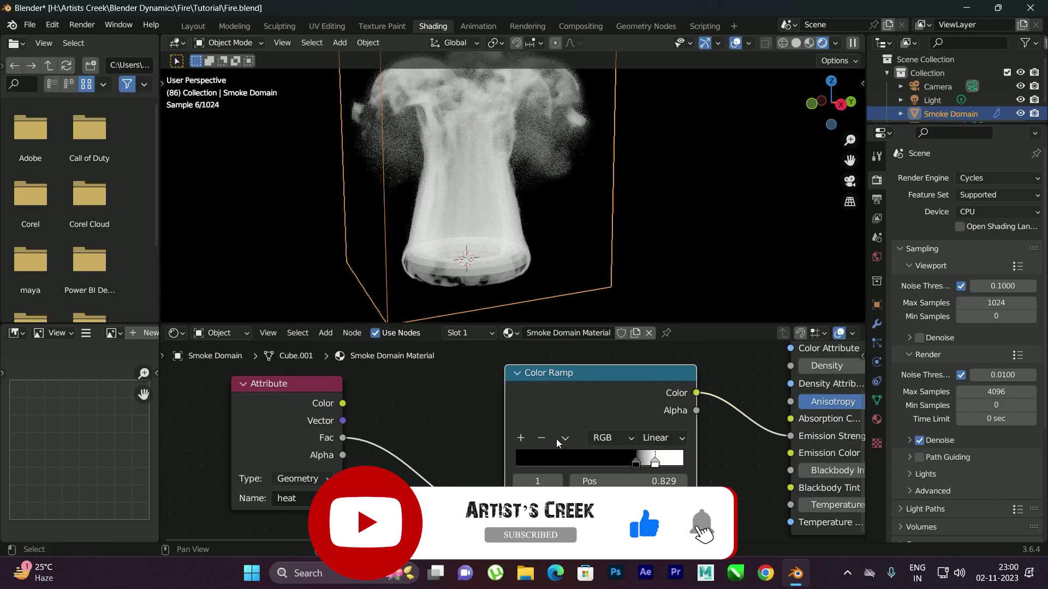
left_click(522, 439)
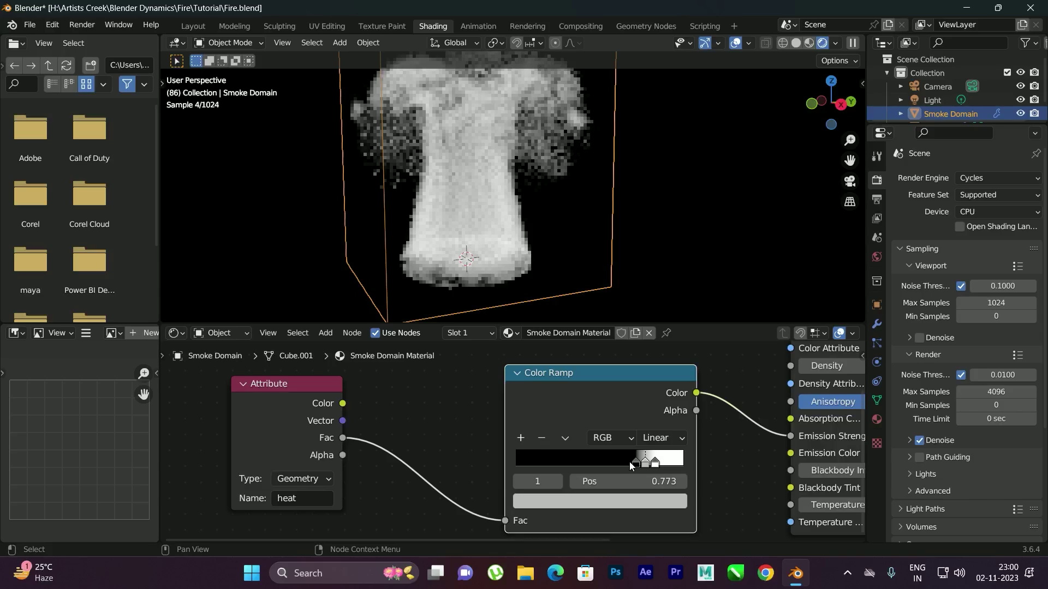
left_click_drag(648, 467, 669, 470)
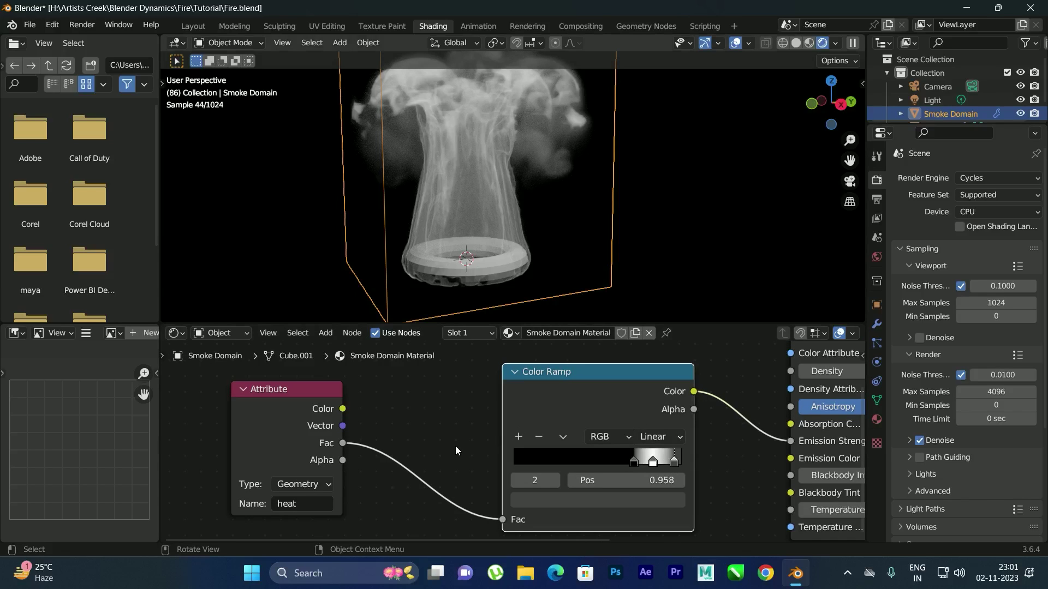
scroll(349, 453, "down", 2)
middle_click_drag(427, 446, 402, 477)
key("shift+a")
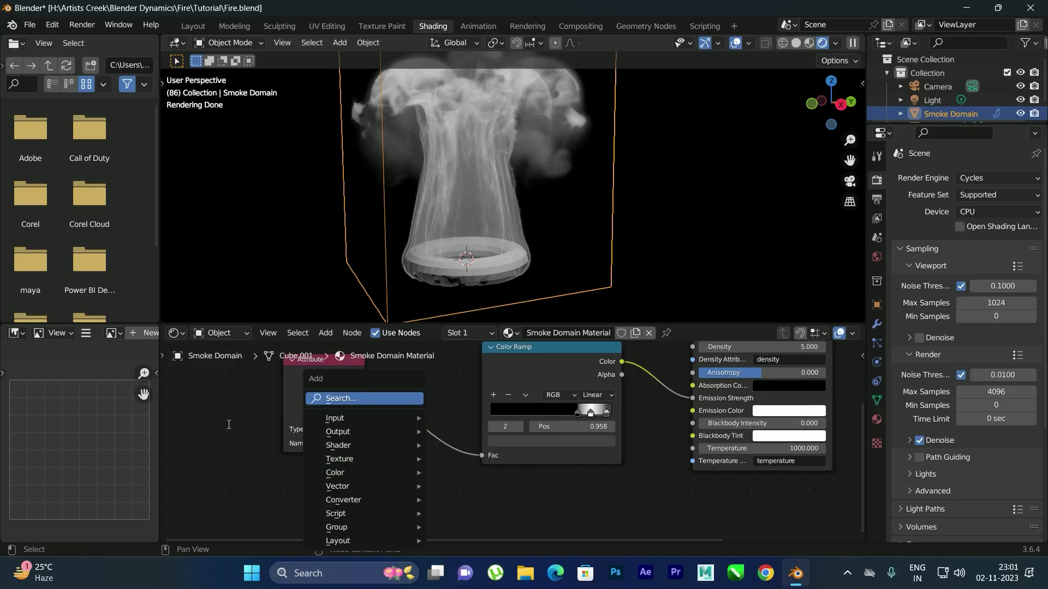
Route heat through a second Color Ramp into Emission Color, with an orange stop at 0.840.
left_click(458, 444)
scroll(382, 415, "down", 1)
left_click_drag(355, 362, 444, 426)
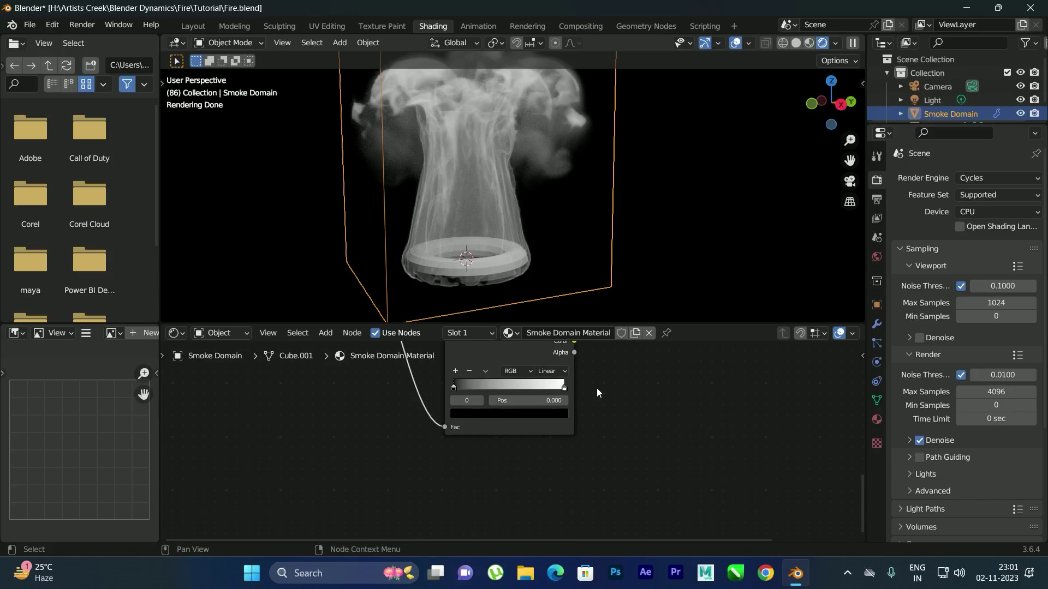
middle_click_drag(597, 391, 491, 537)
left_click_drag(469, 485, 576, 406)
middle_click_drag(396, 540, 404, 475)
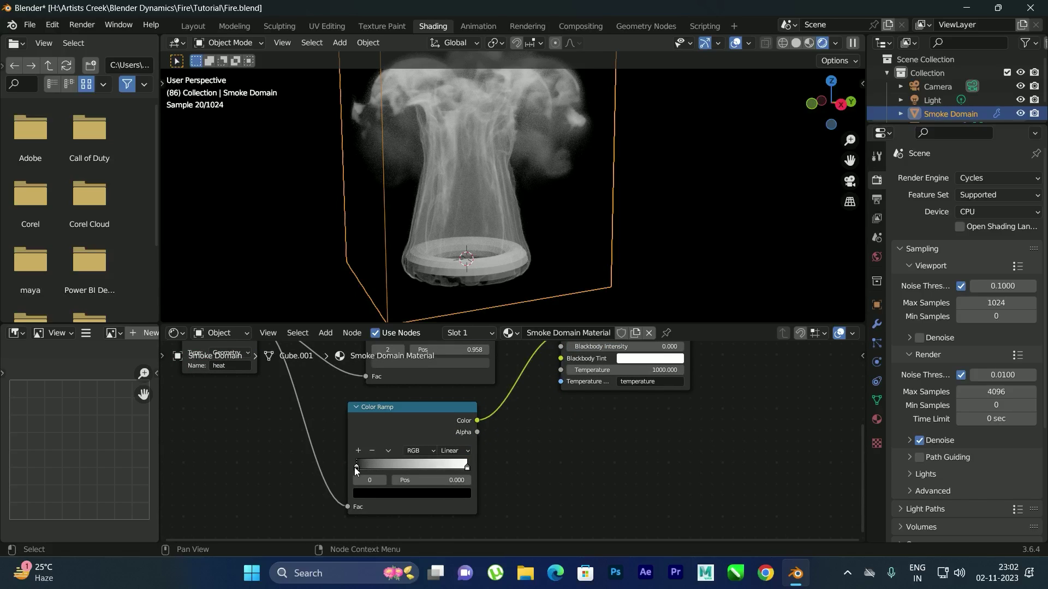
left_click(376, 493)
left_click_drag(396, 467, 449, 468)
middle_click_drag(493, 297, 509, 197)
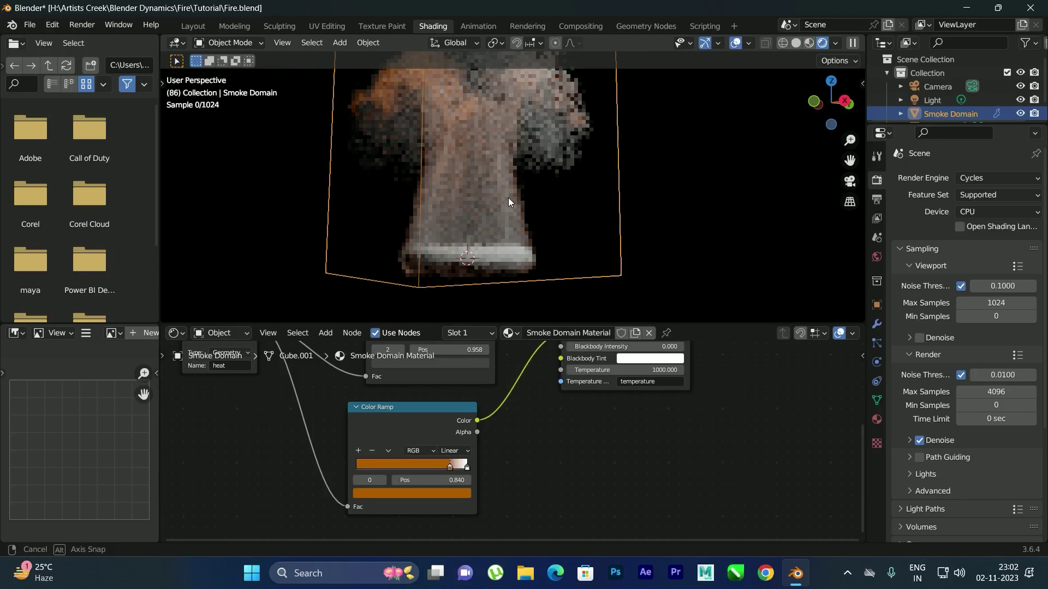
Raise the volume Density and make the volume colour and Blackbody Tint orange.
middle_click_drag(607, 345, 557, 431)
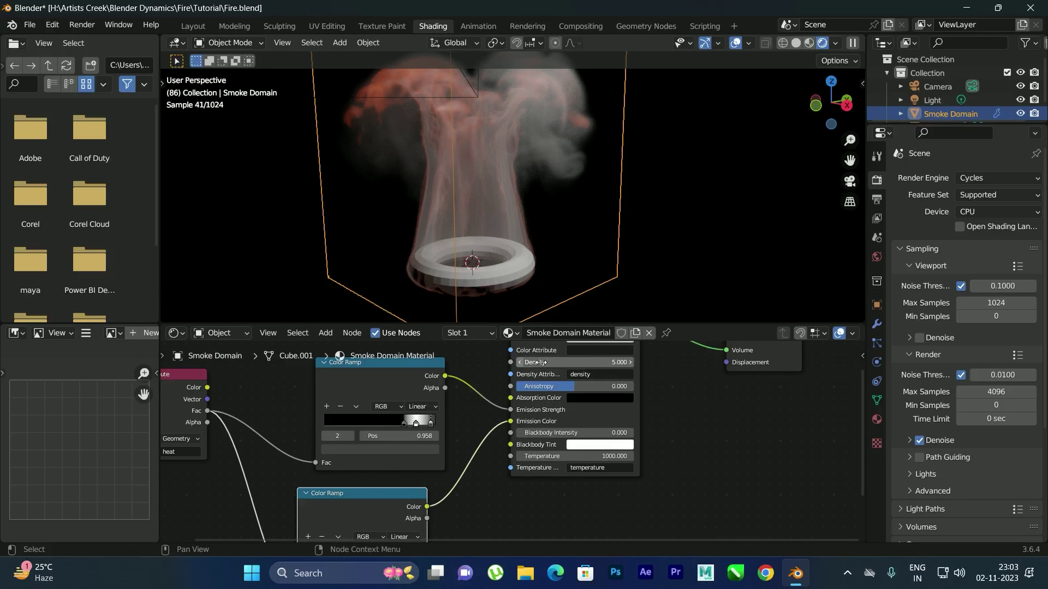
left_click_drag(573, 362, 622, 363)
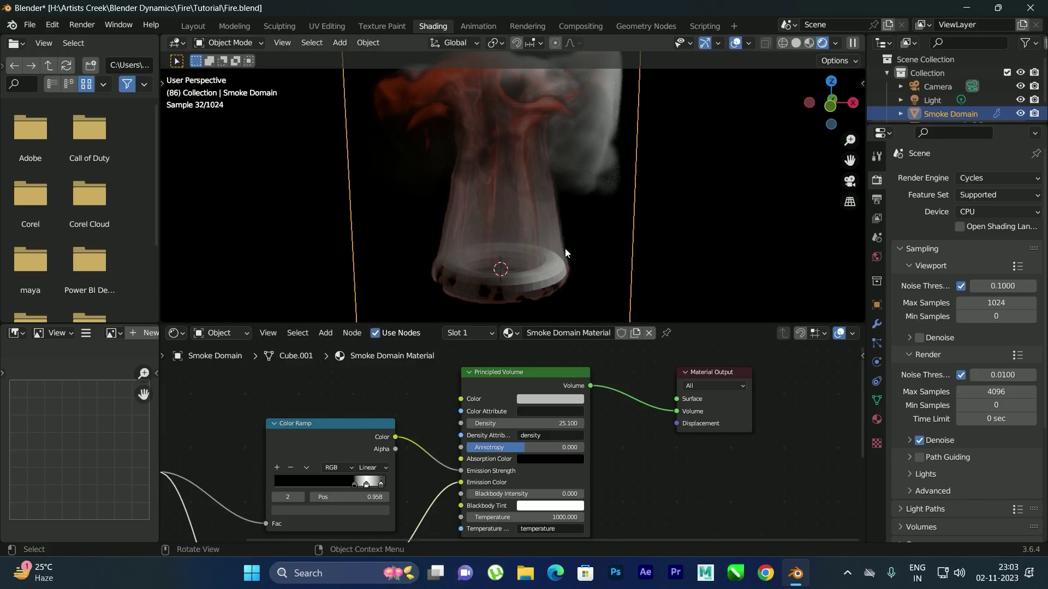
middle_click_drag(538, 209, 546, 211)
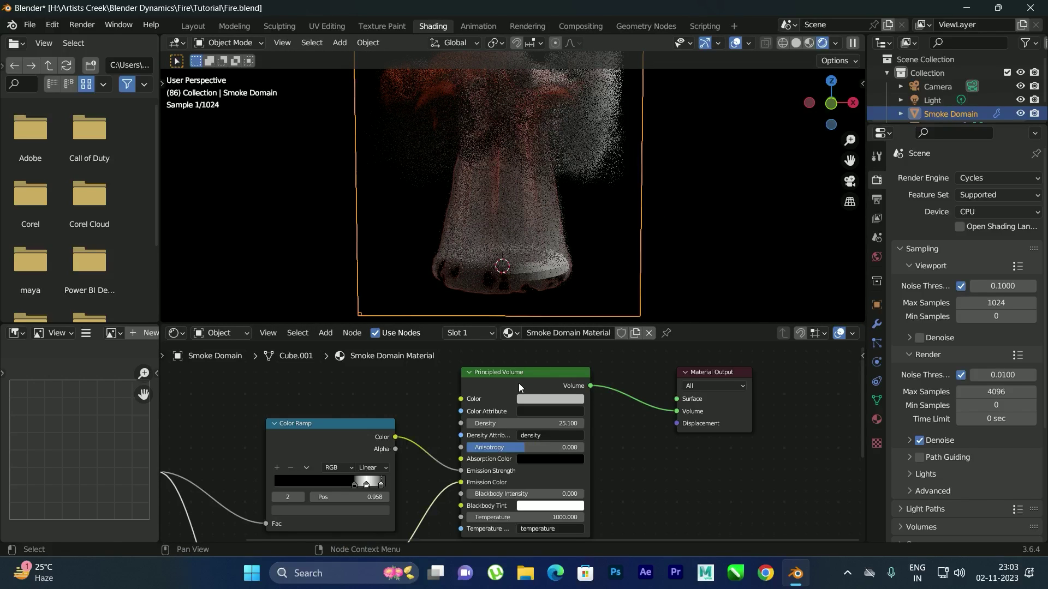
left_click(535, 398)
left_click_drag(555, 320, 548, 313)
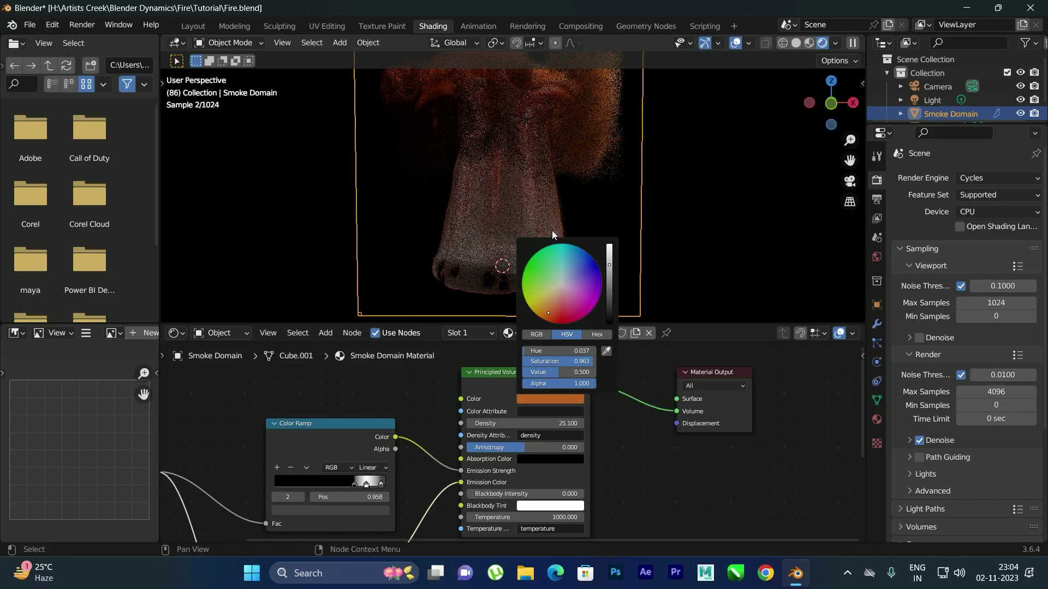
middle_click_drag(556, 170, 539, 191)
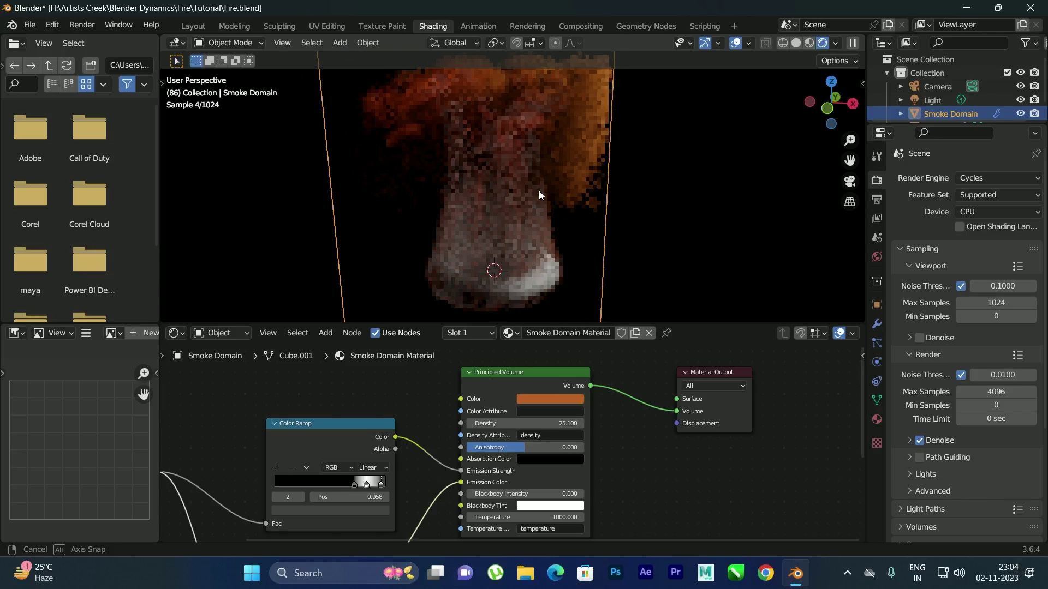
left_click(550, 506)
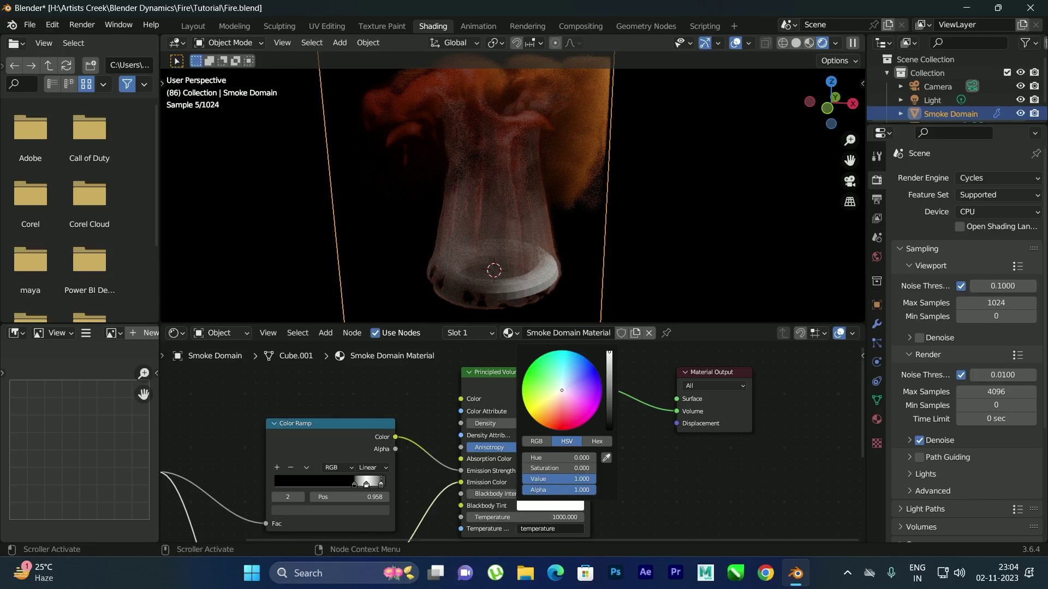
left_click_drag(554, 419, 551, 422)
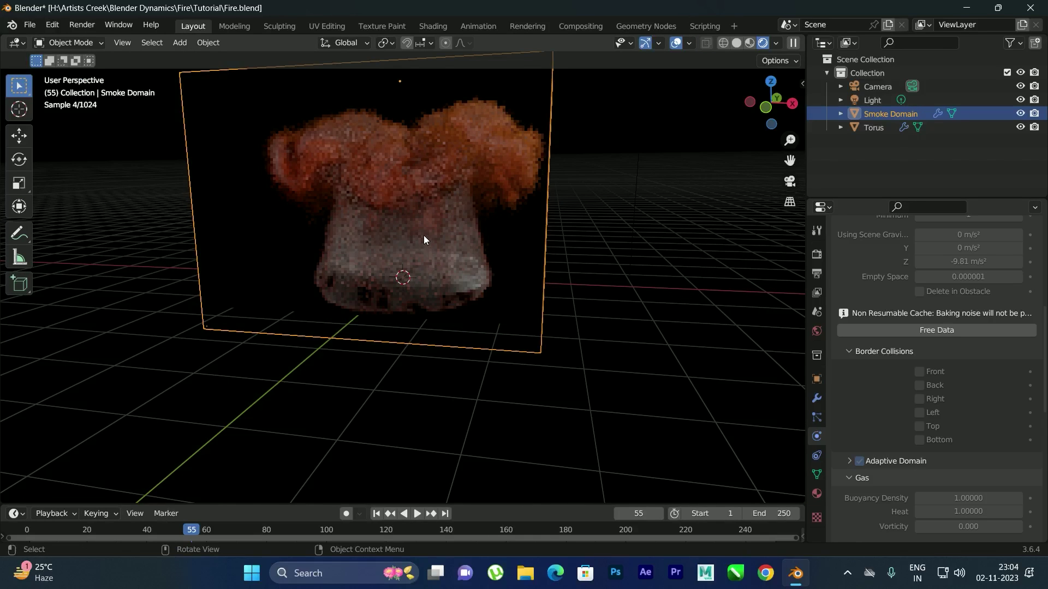
Set the Principled Volume Density to 50 in the Shading workspace.
scroll(419, 242, "up", 5)
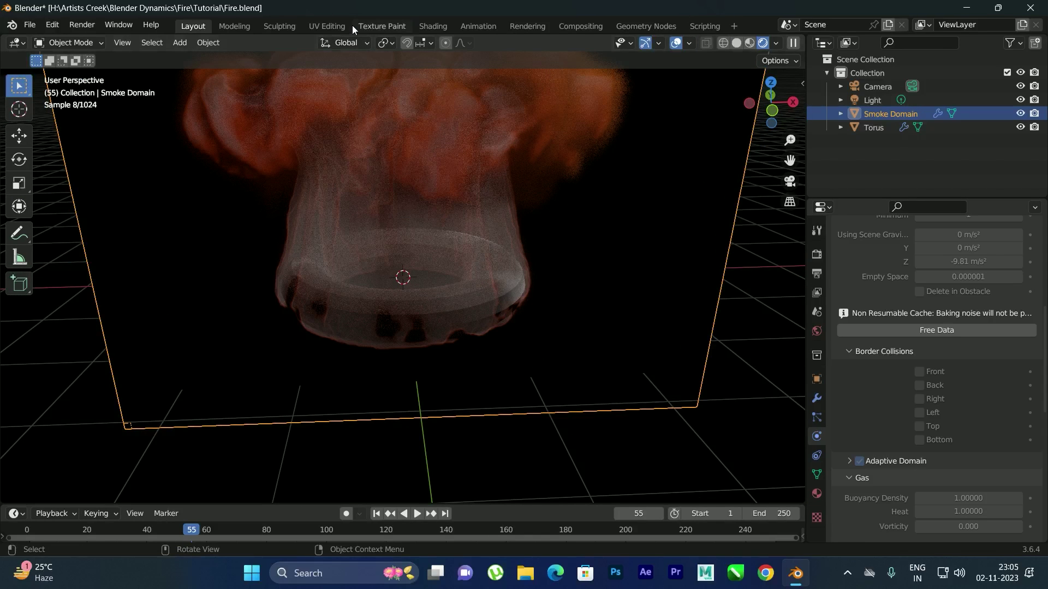
left_click(424, 27)
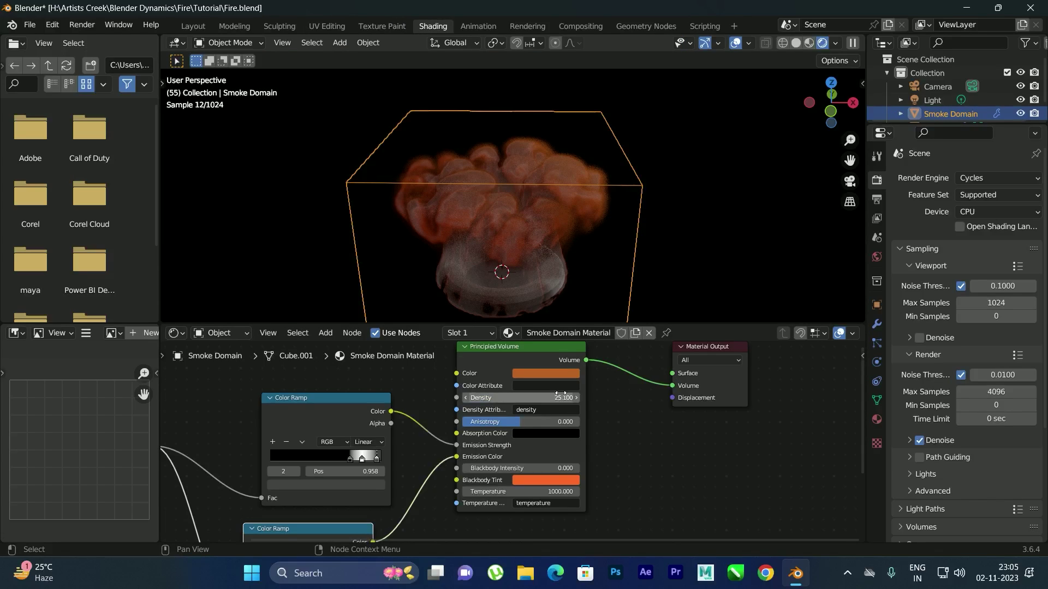
left_click(521, 398)
type("50")
key("Return")
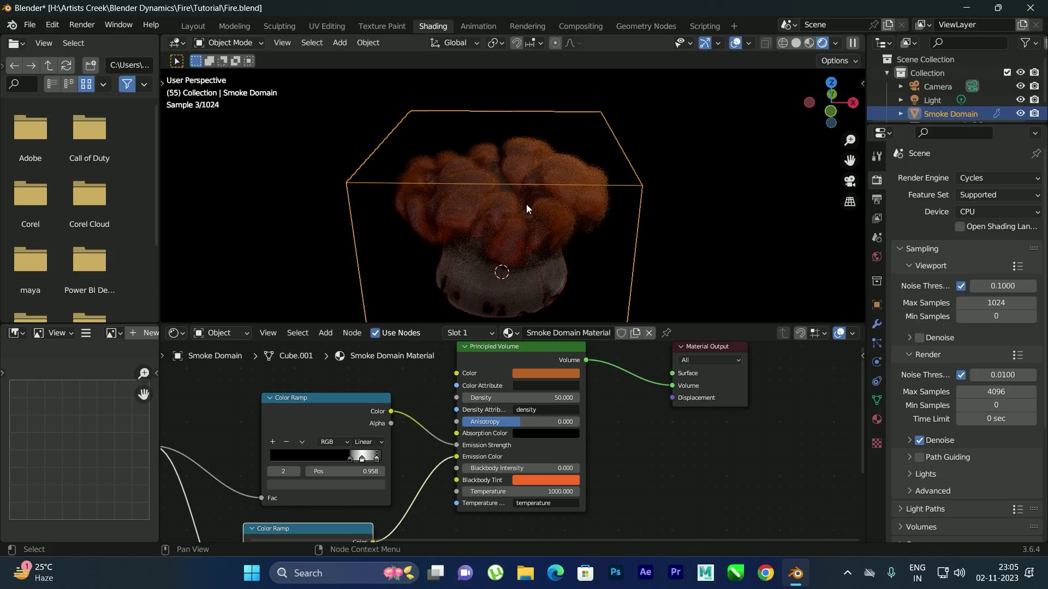
Return to the Layout workspace and zoom out on the fire simulation.
middle_click_drag(529, 201, 502, 231)
scroll(502, 231, "down", 4)
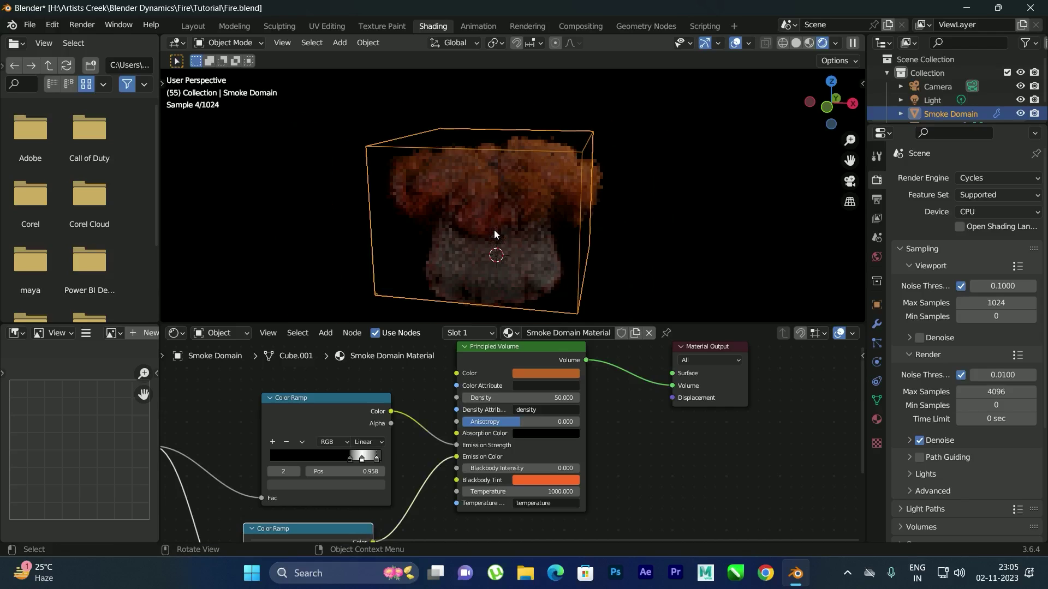
left_click(201, 26)
scroll(523, 240, "down", 5)
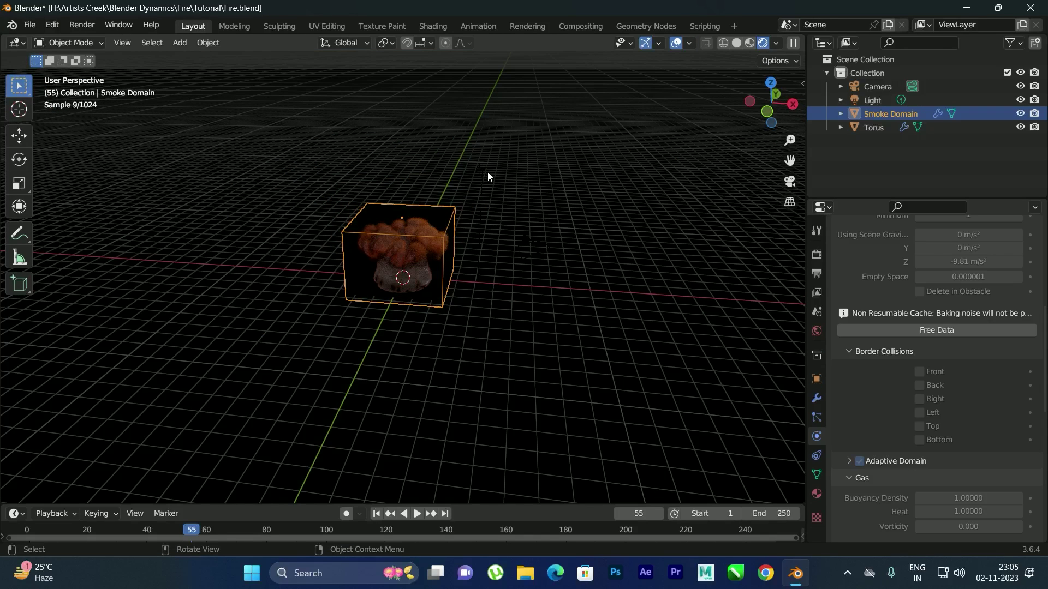
Select the point light and set its color to orange.
left_click(483, 169)
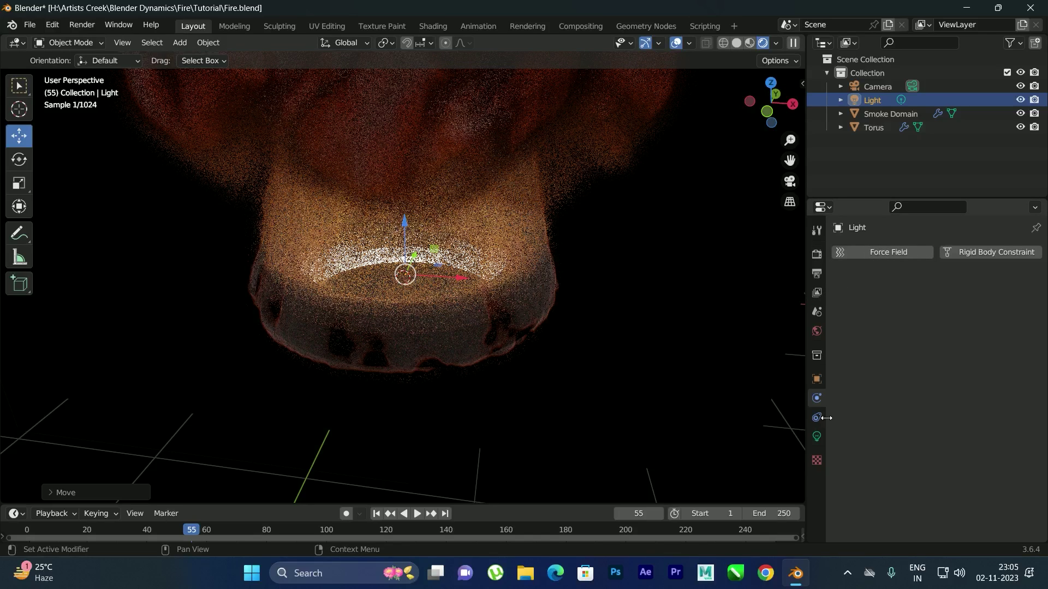
left_click(817, 437)
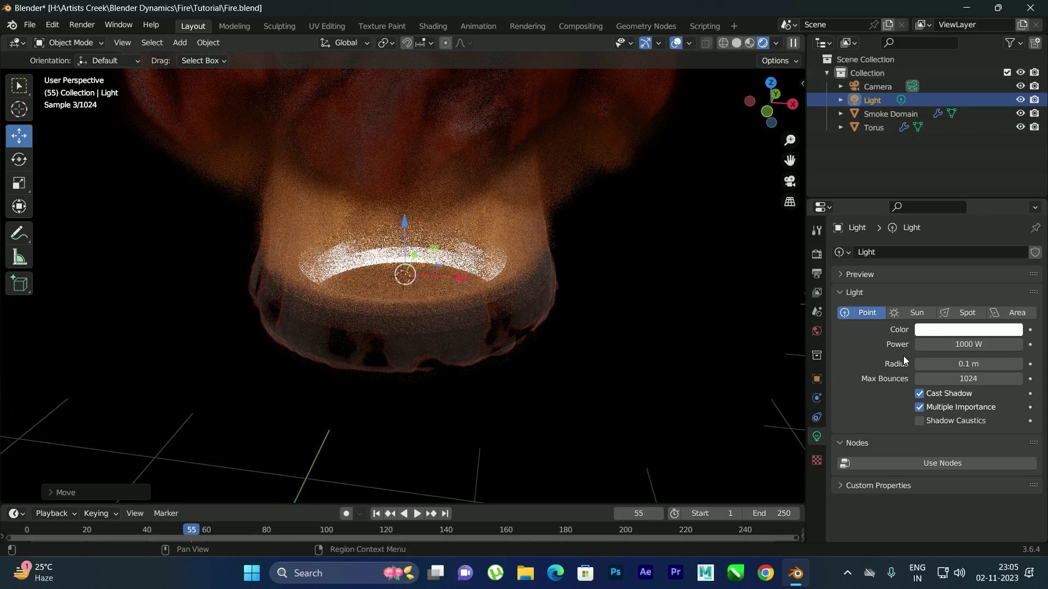
left_click(930, 330)
left_click(932, 236)
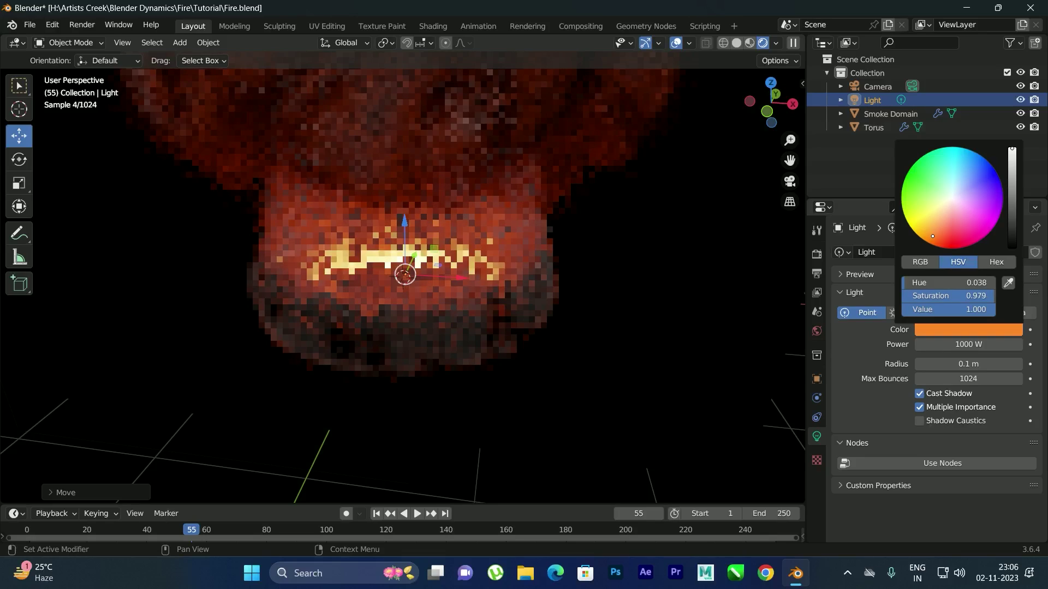
left_click_drag(932, 238, 932, 237)
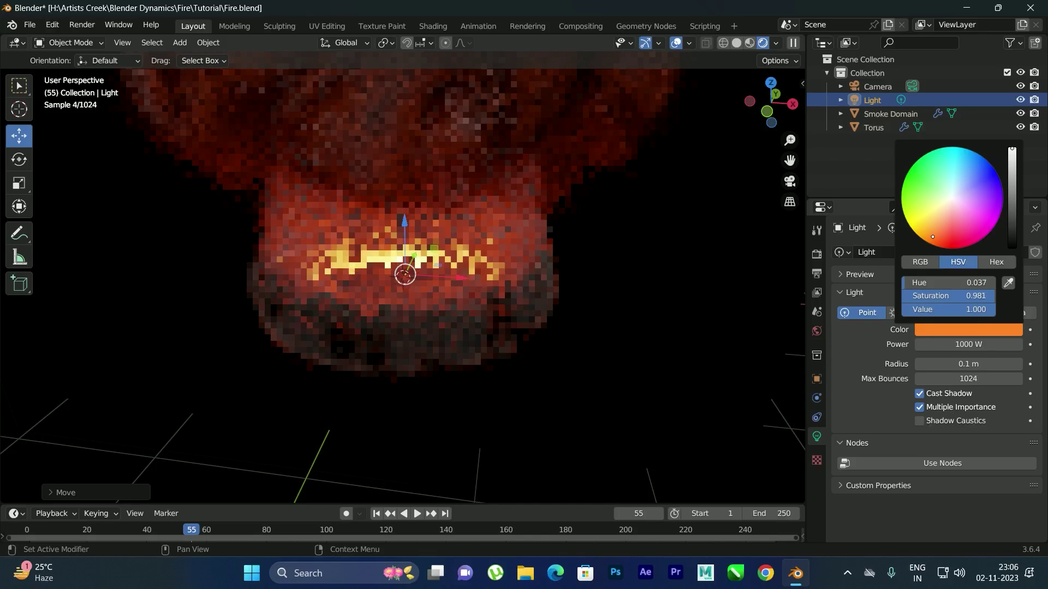
Set the light's power to 5000 W.
left_click(964, 344)
type("500")
key("Return")
left_click(968, 345)
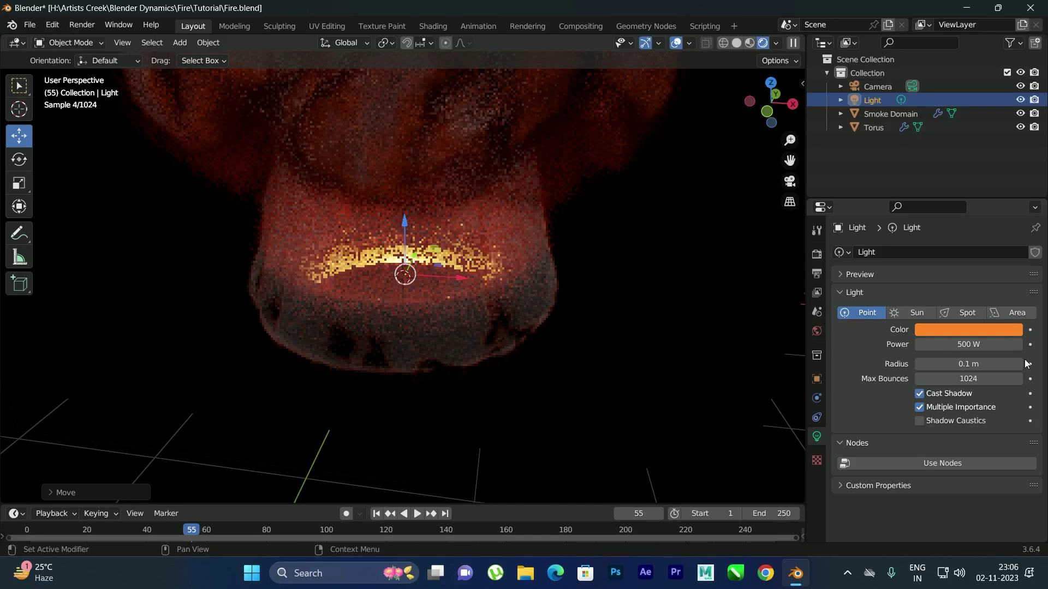
type("5000")
key("Return")
Look through the scene camera and enable Camera to View in the sidebar View tab.
middle_click_drag(444, 284, 464, 248)
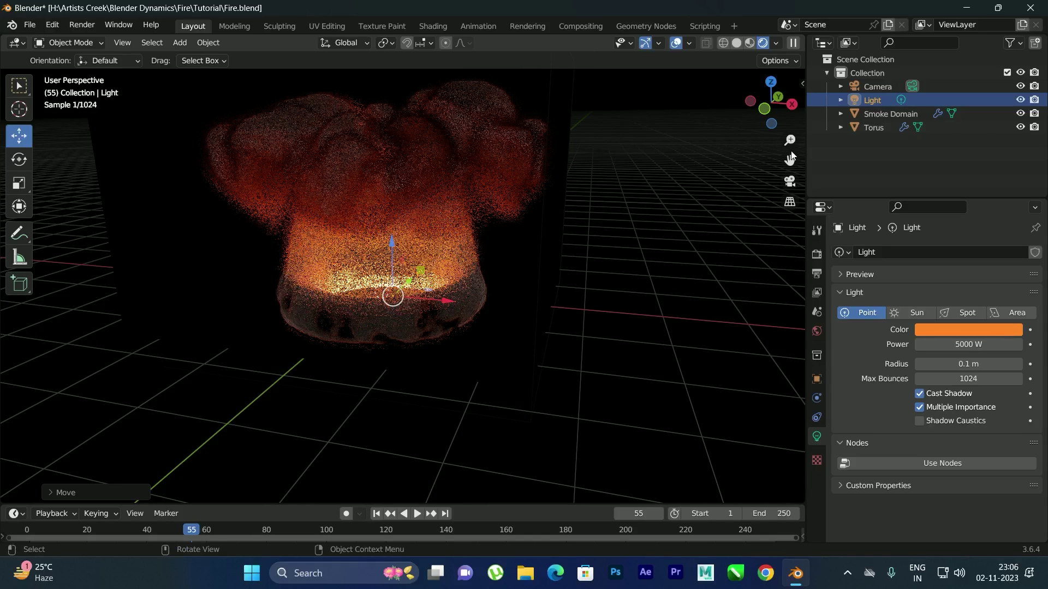
left_click(792, 185)
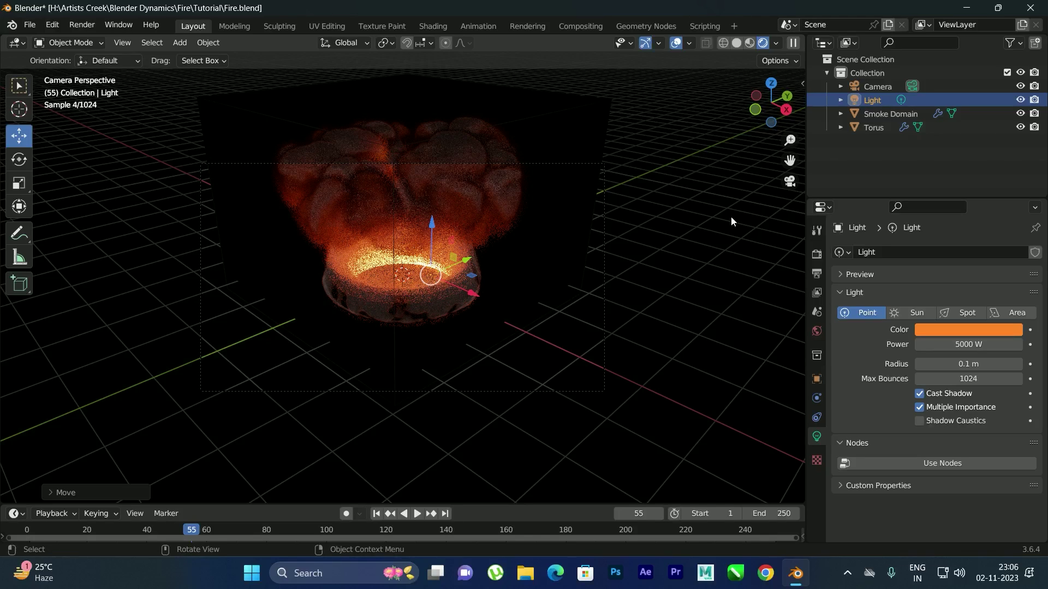
key("n")
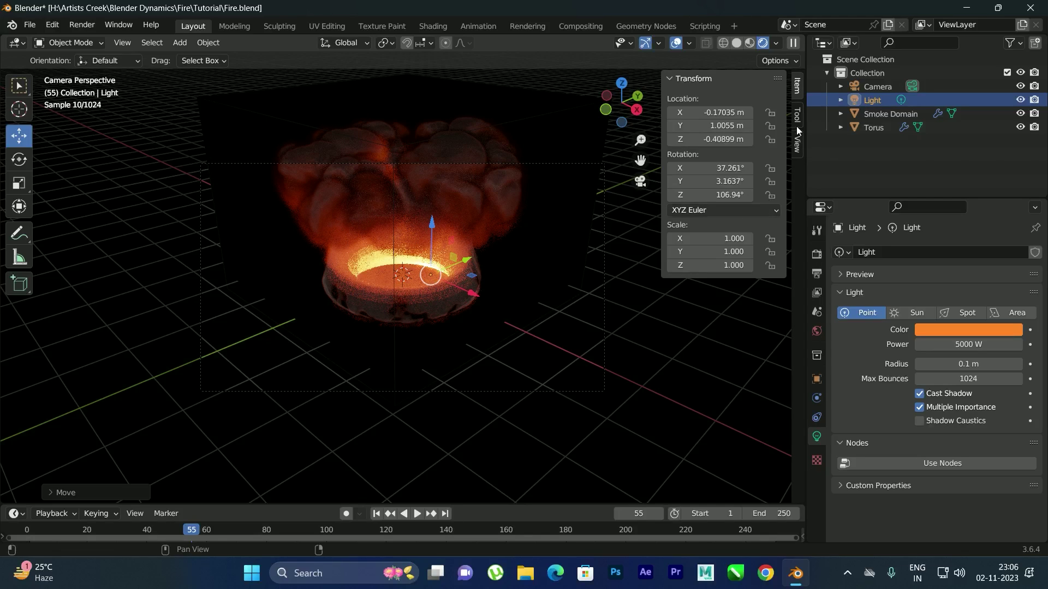
scroll(777, 153, "down", 1, "ctrl")
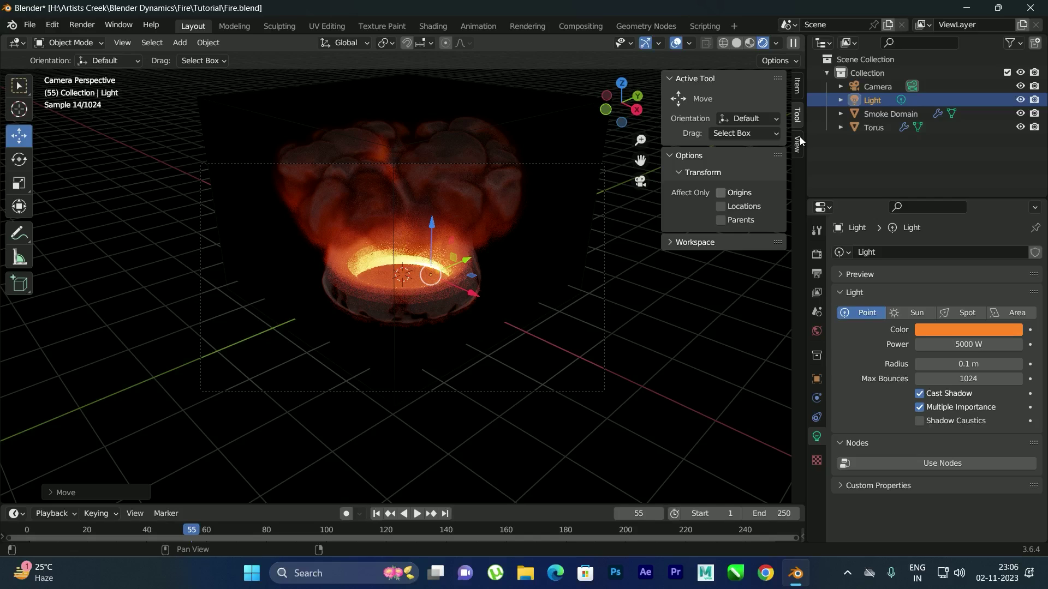
left_click(798, 142)
left_click(721, 247)
Keep Camera to View checked under View Lock, then close the test render of the fire.
left_click(734, 245)
left_click(722, 234)
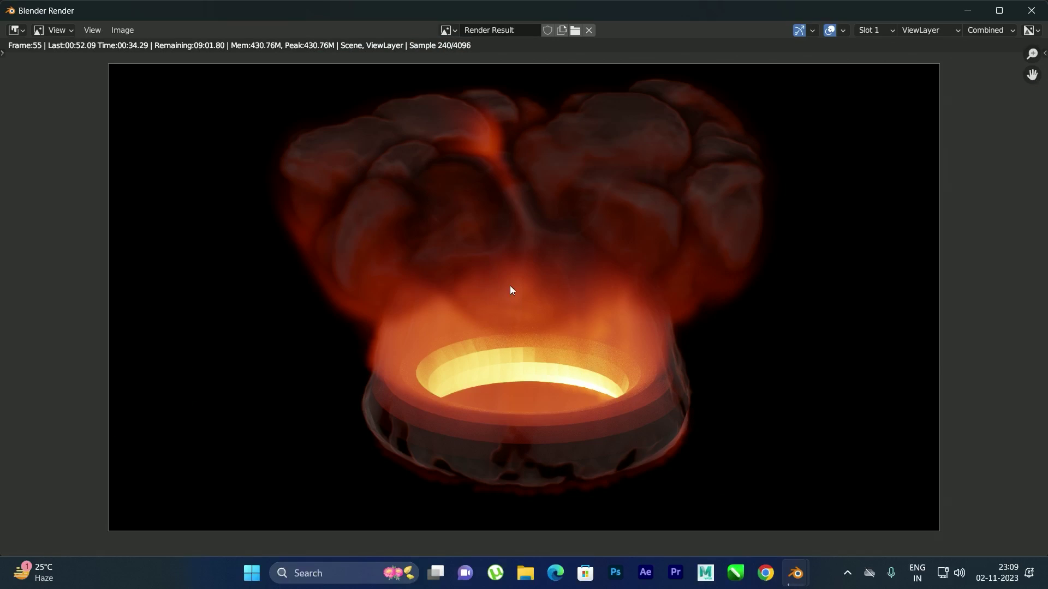
scroll(499, 255, "up", 1)
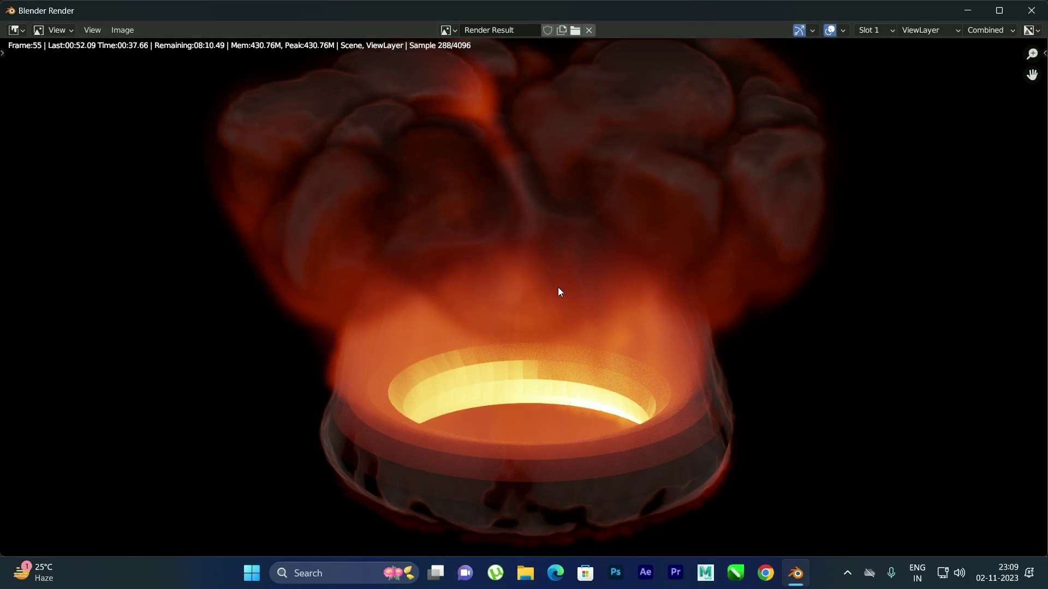
key("Escape")
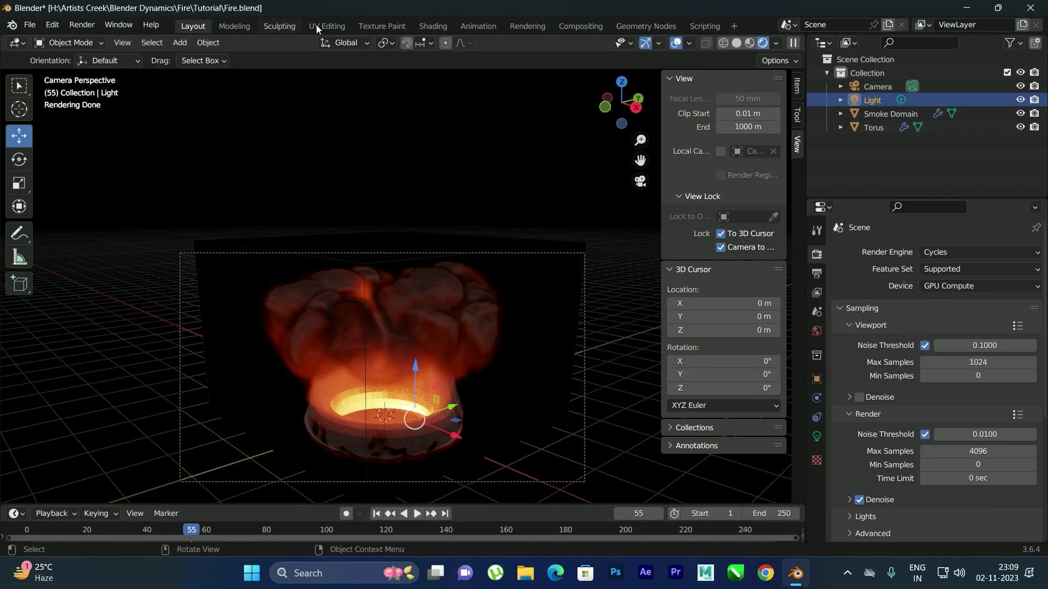
In the Shading workspace, make the Smoke Domain Color Ramp's white end stop orange.
left_click(436, 28)
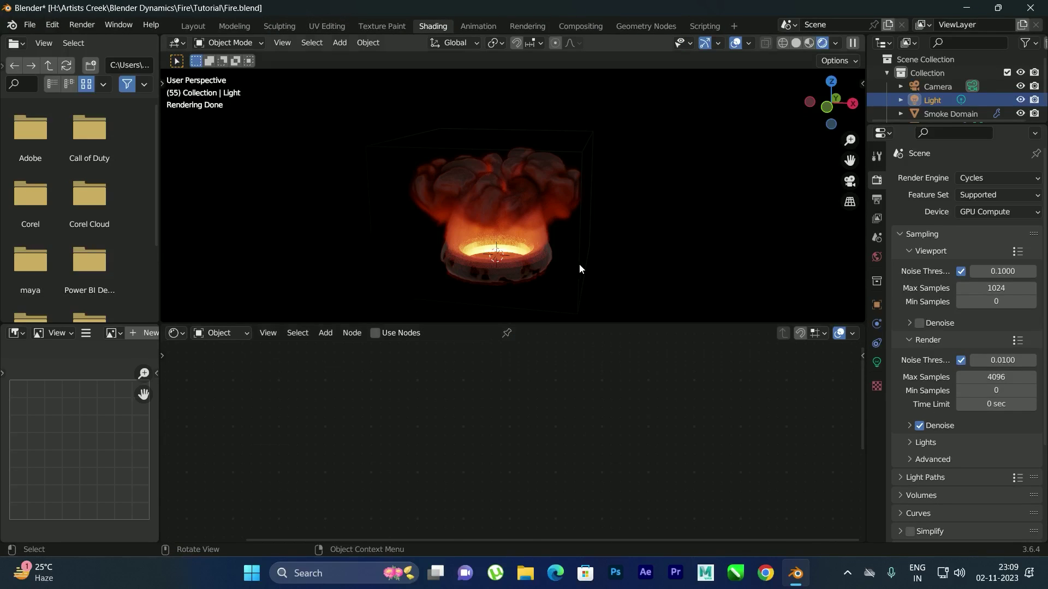
left_click(577, 263)
key("Home")
scroll(491, 475, "up", 2)
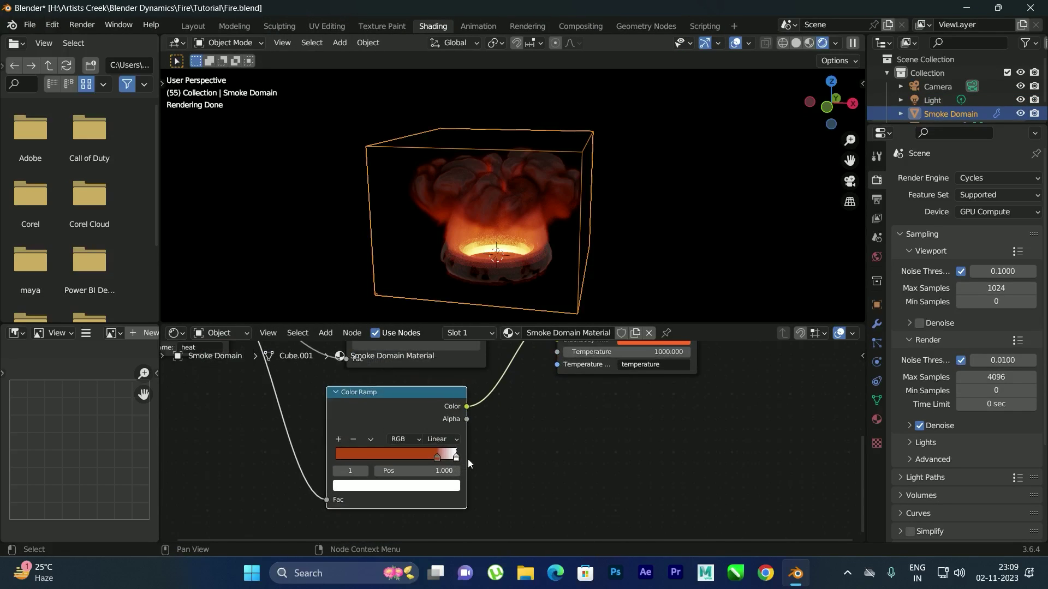
scroll(467, 460, "up", 3)
left_click(421, 470)
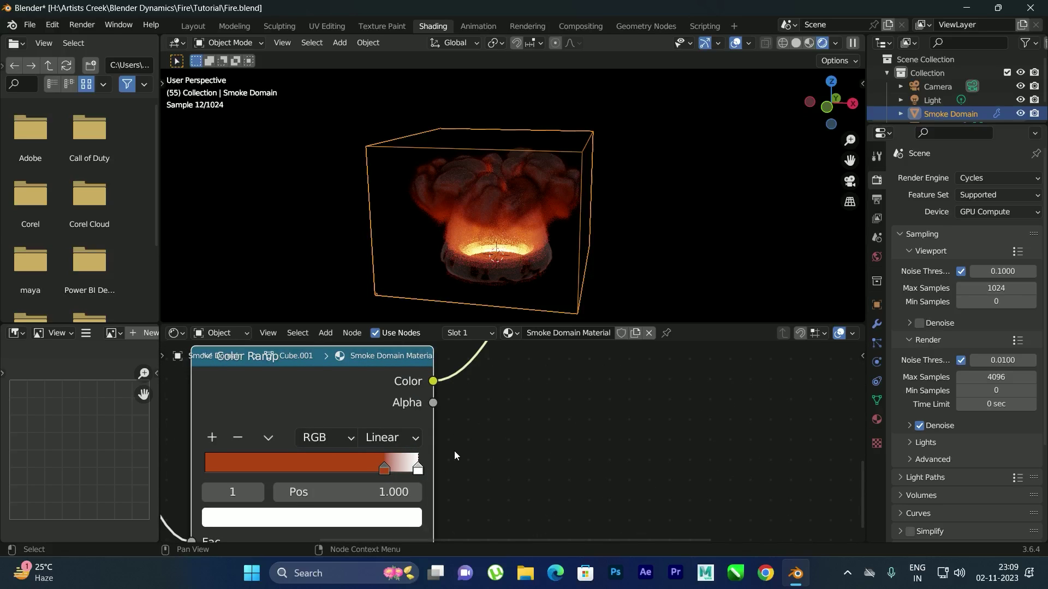
left_click(385, 517)
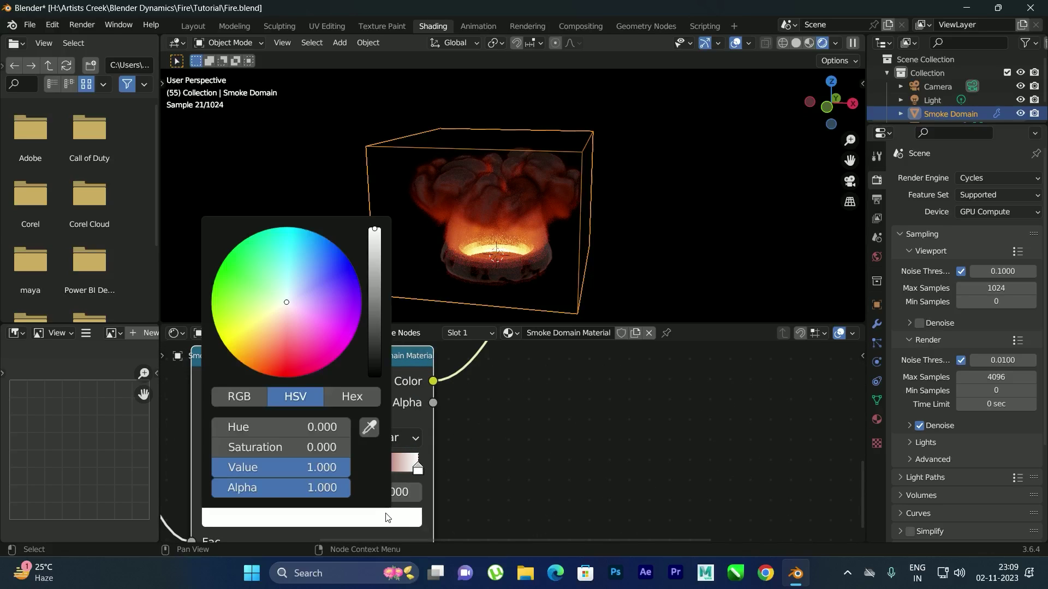
mouse_move(278, 344)
left_mouse_down()
mouse_move(281, 335)
mouse_move(283, 361)
mouse_move(253, 347)
left_mouse_up()
scroll(518, 236, "up", 5)
mouse_move(518, 236)
middle_mouse_down()
mouse_move(521, 224)
mouse_move(502, 207)
mouse_move(529, 198)
mouse_move(505, 226)
middle_mouse_up()
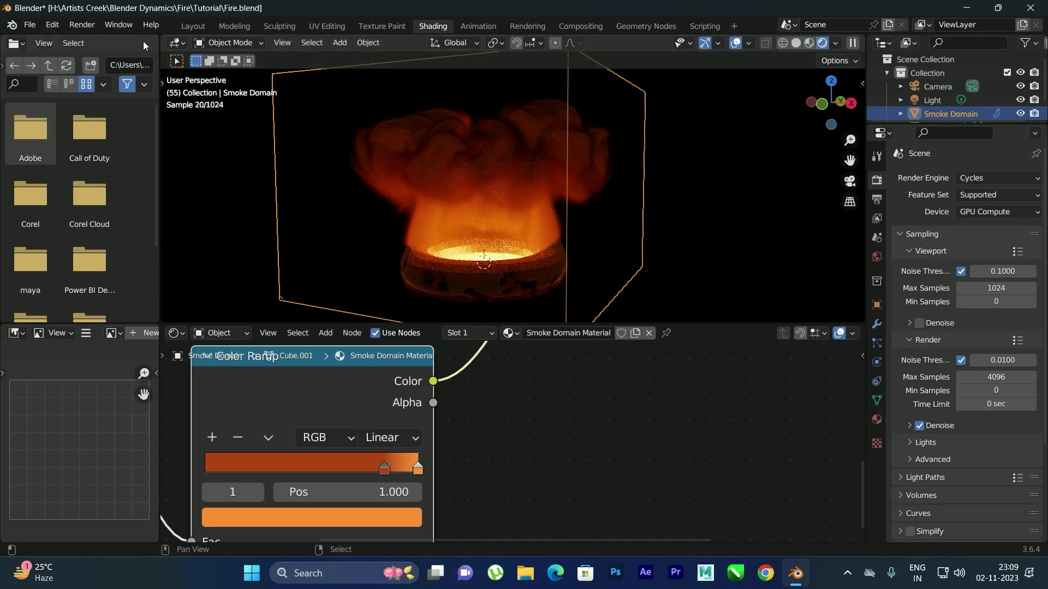
In Output Properties, keep PNG as the file format, then dismiss the Render menu.
left_click(877, 199)
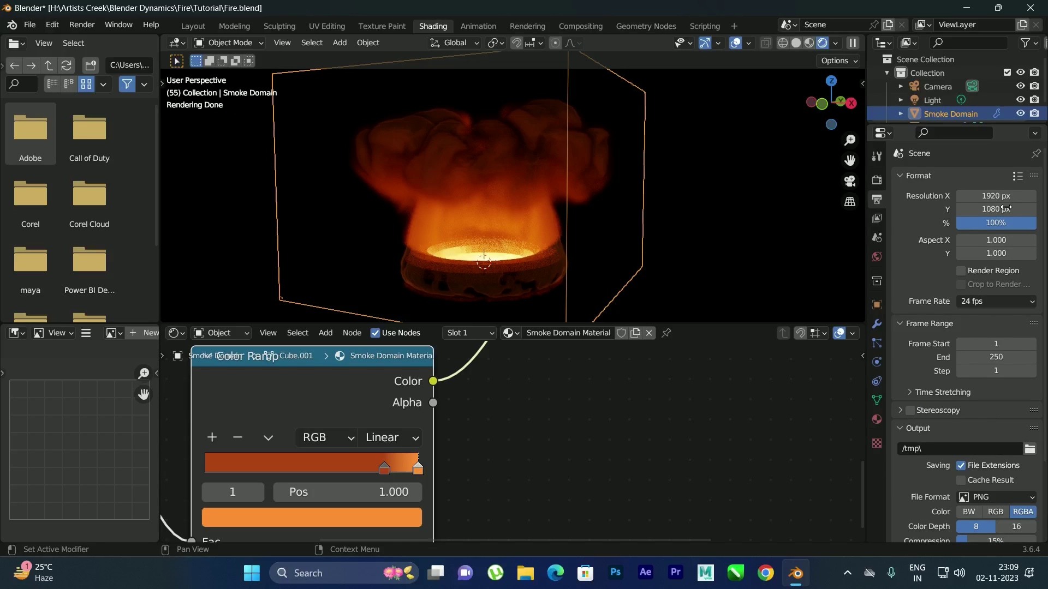
scroll(982, 210, "down", 3)
left_click(996, 431)
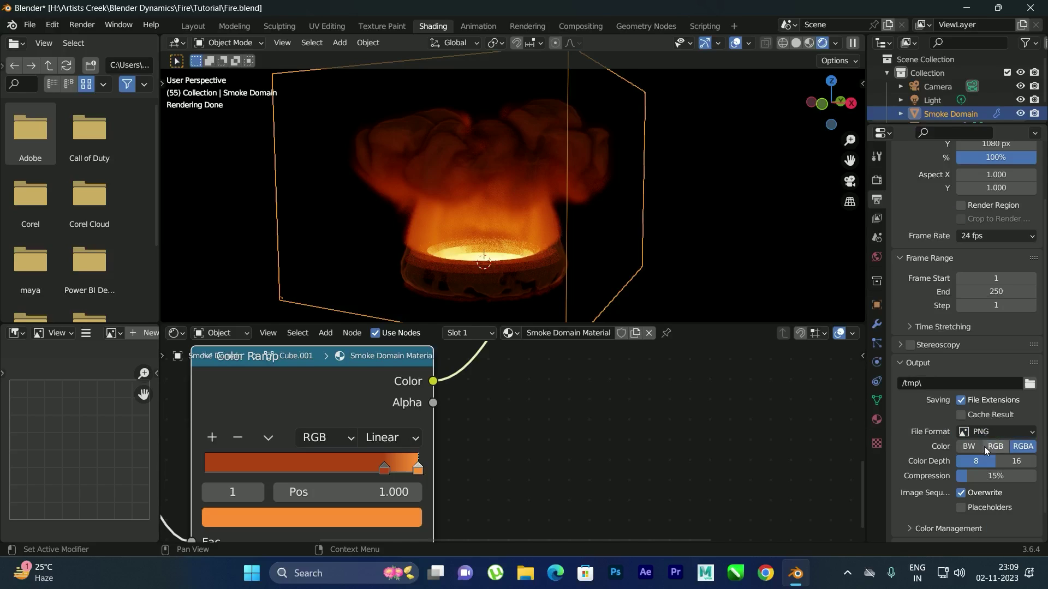
left_click(996, 431)
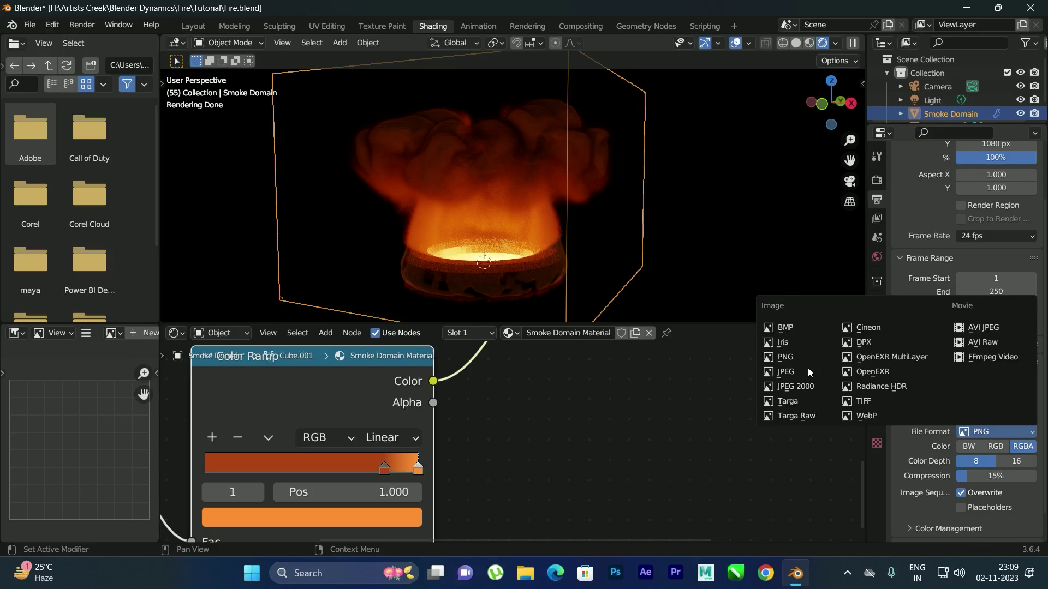
left_click(93, 25)
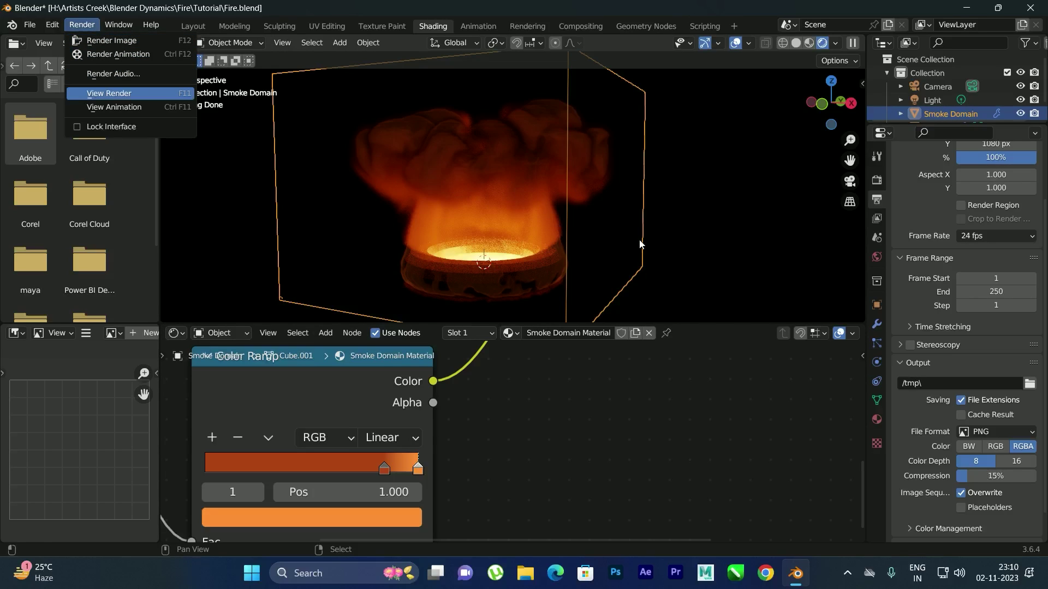
left_click(625, 234)
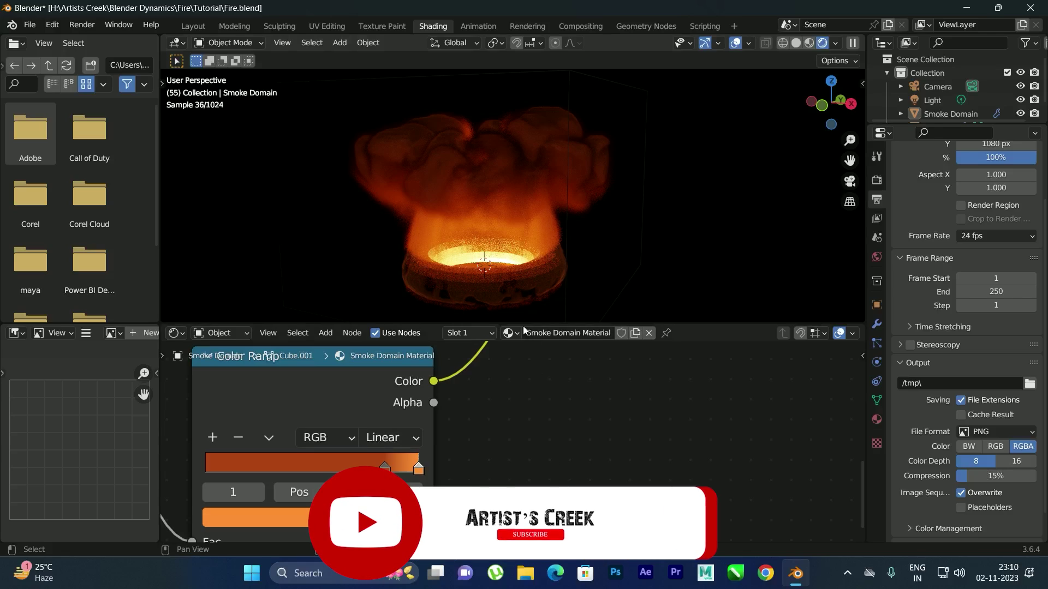
scroll(522, 159, "down", 3)
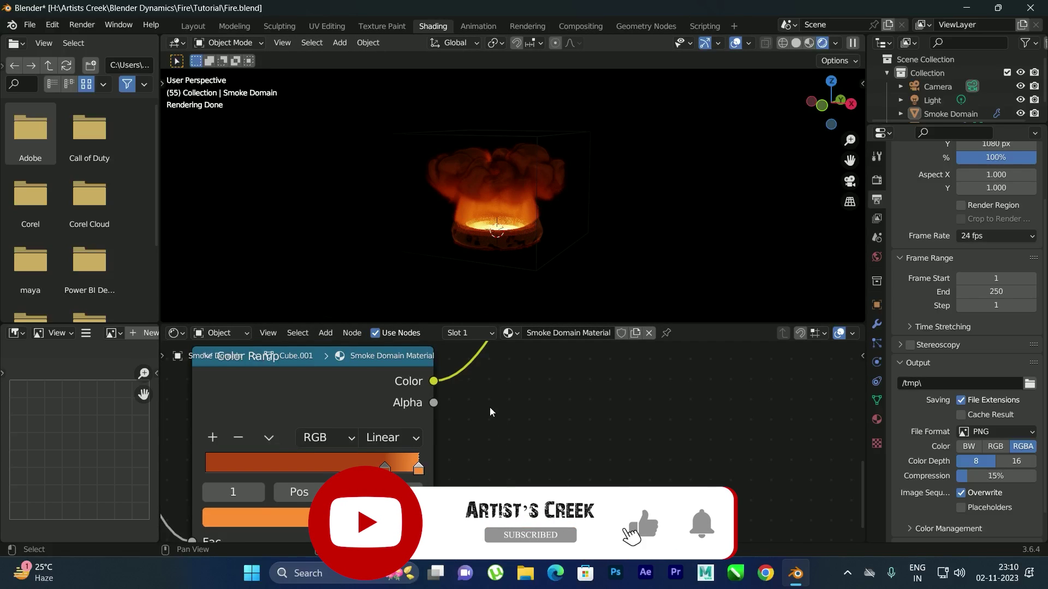